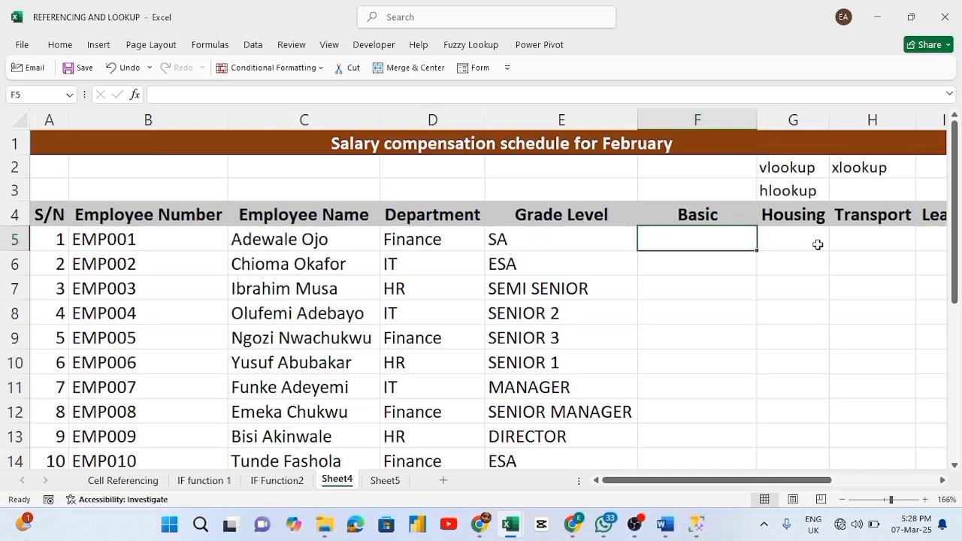
Review the pay columns of the February salary schedule on Sheet4 and the grade-level pay table on Sheet5
drag(732, 483, 782, 483)
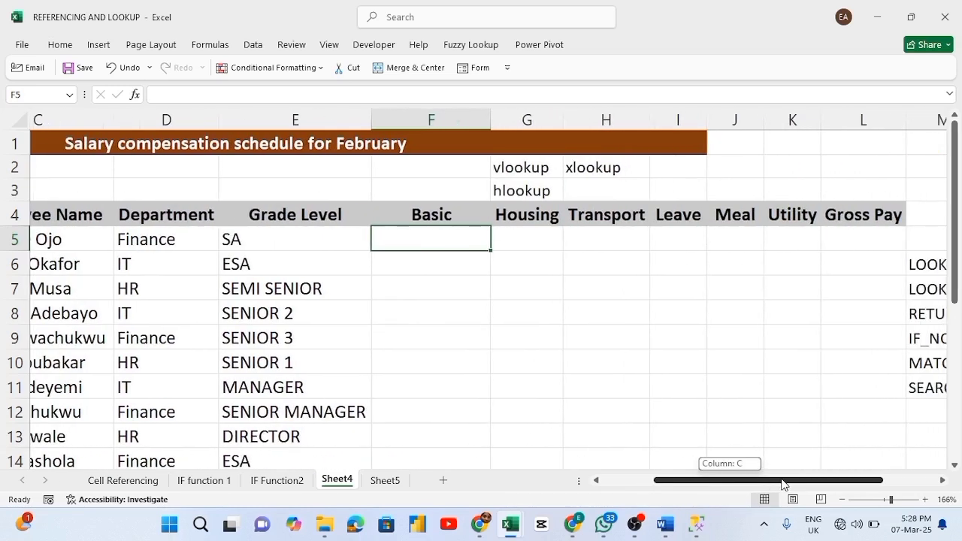
drag(782, 483, 715, 478)
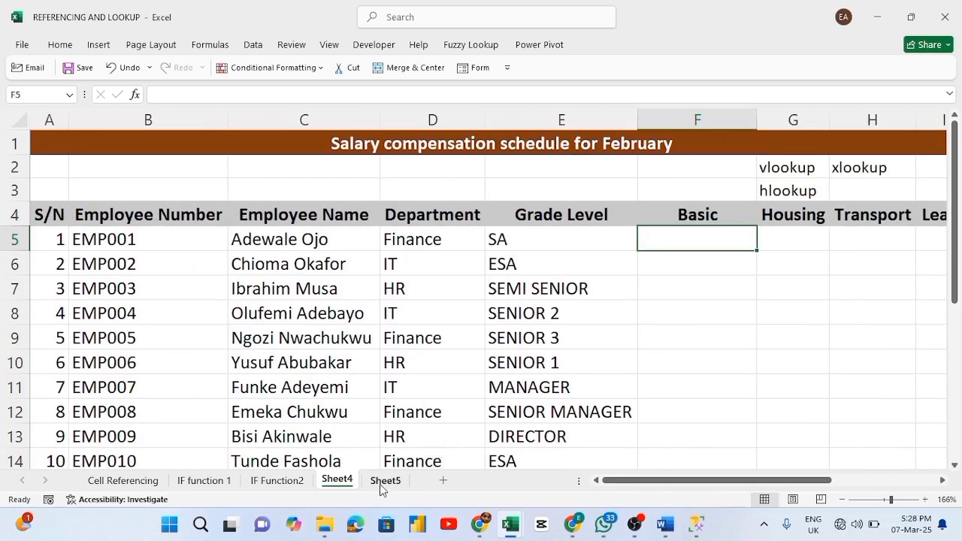
click(380, 484)
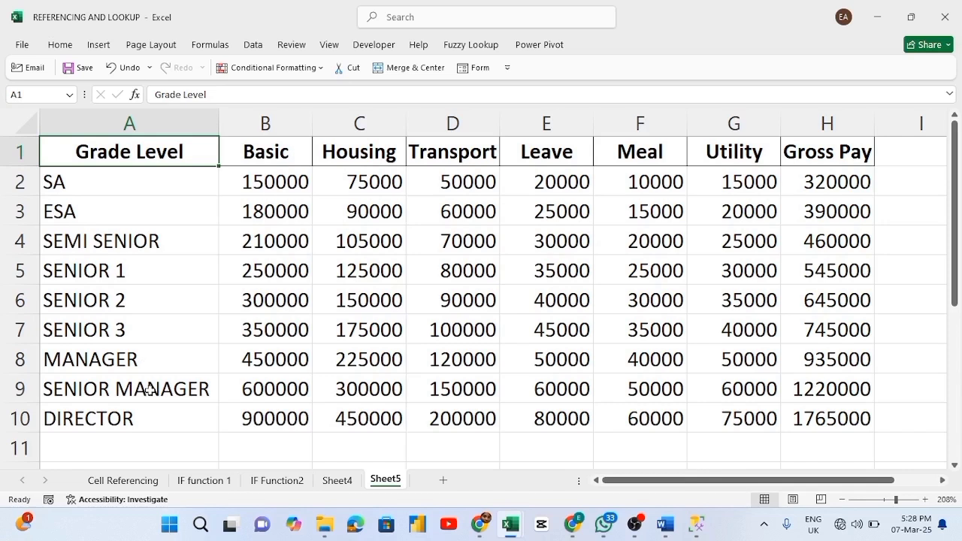
click(334, 483)
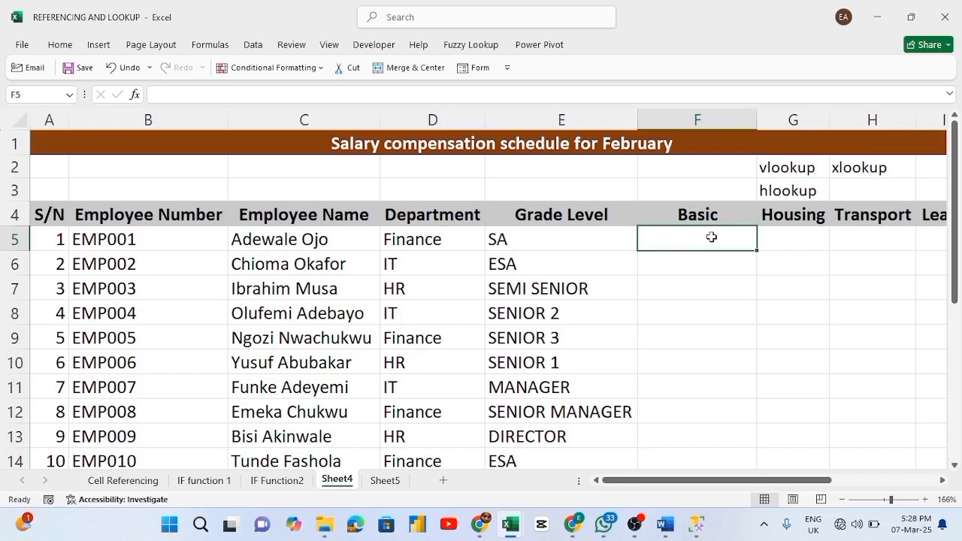
Enter =XLOOKUP(E5,Sheet5!A2:A10,Sheet5!B2:B10) in F5 on Sheet4 to look up the first employee's basic pay
text(=xlo)
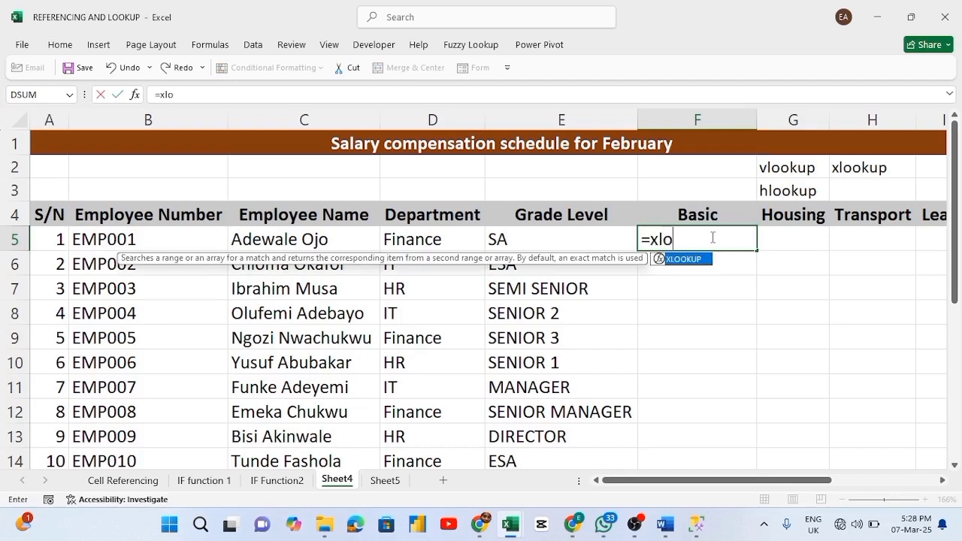
text(okup)
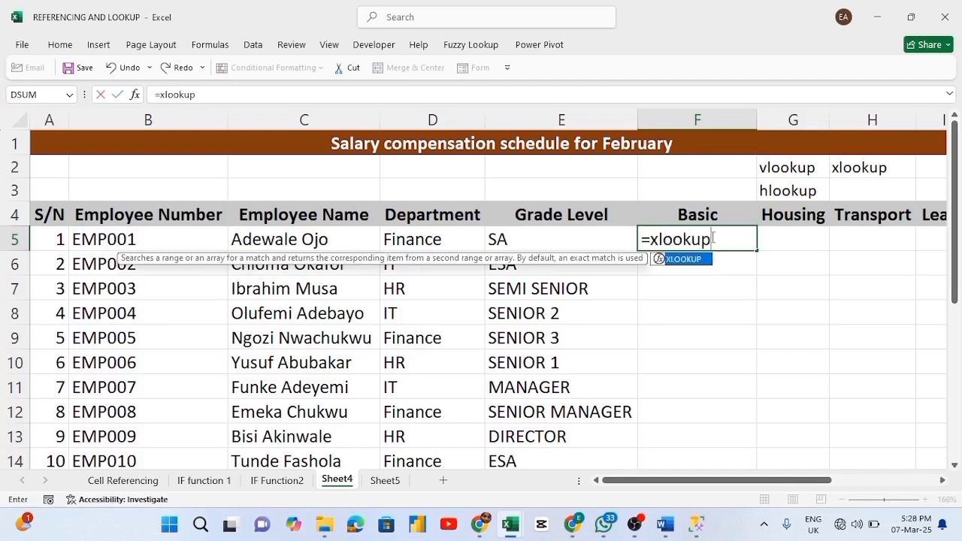
key(Tab)
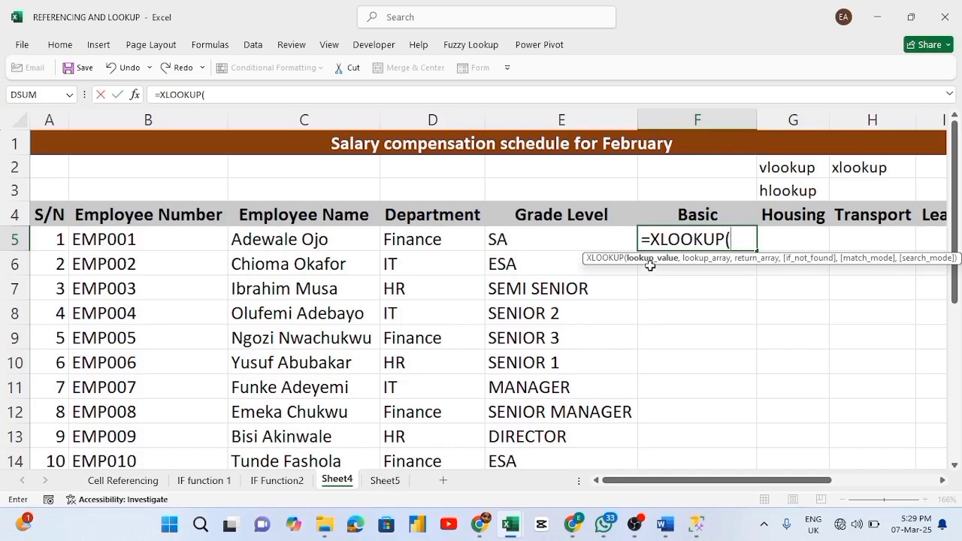
click(510, 241)
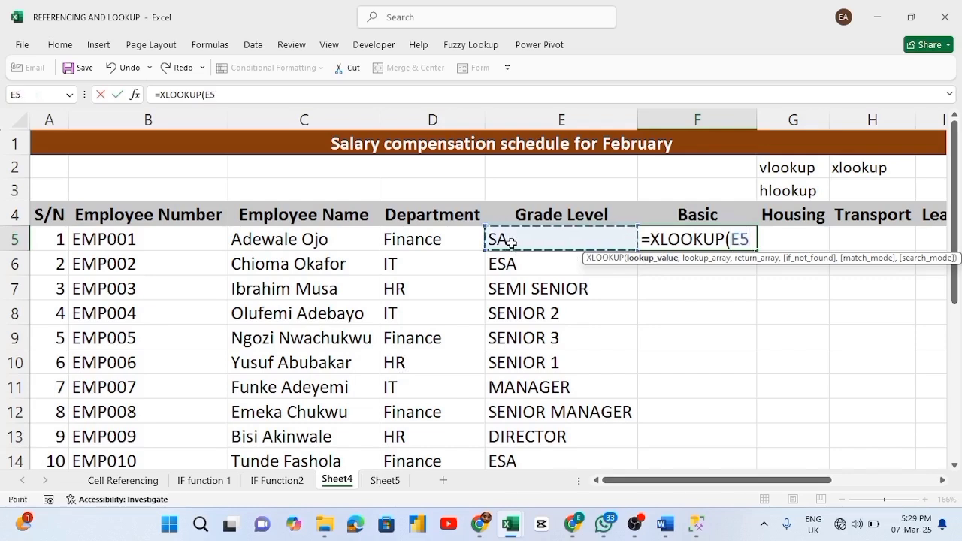
text(,)
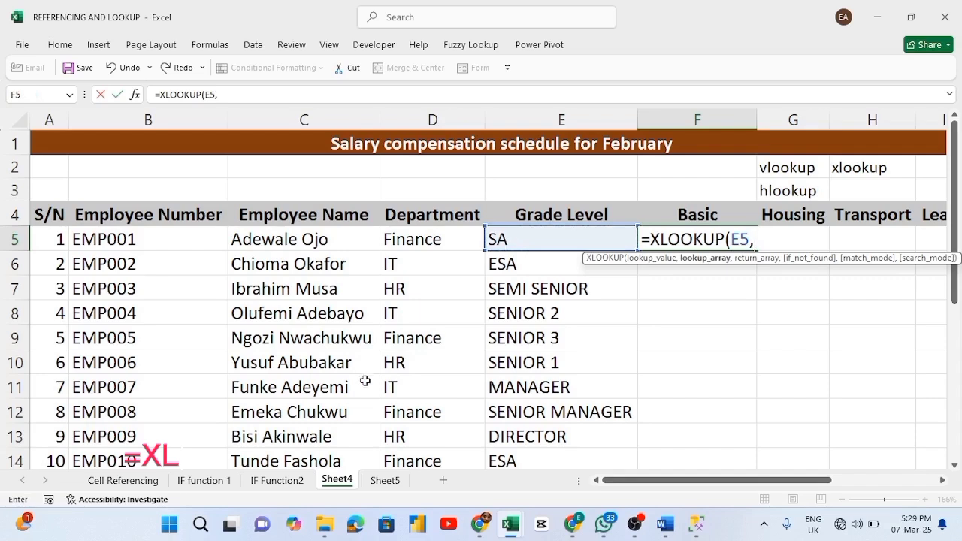
click(383, 480)
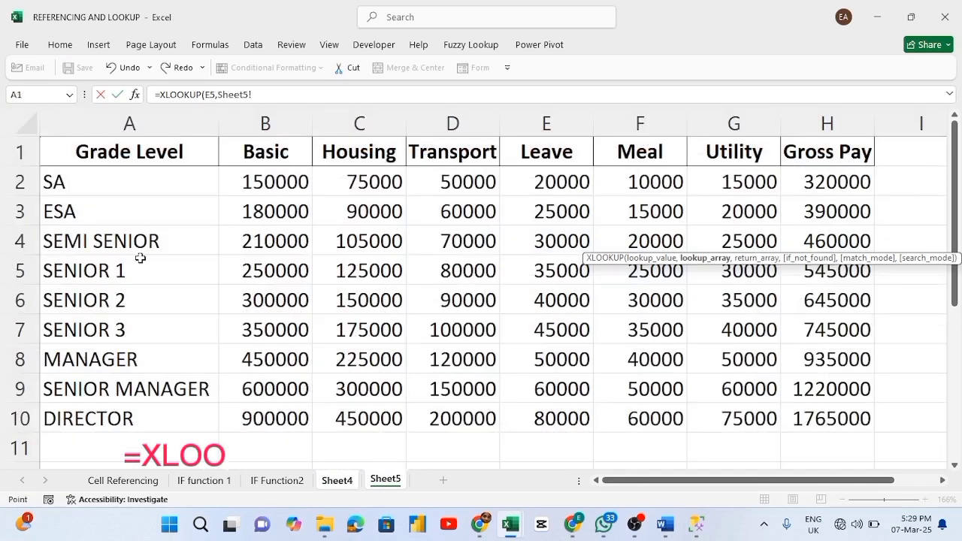
click(118, 174)
key(ctrl+shift+Down)
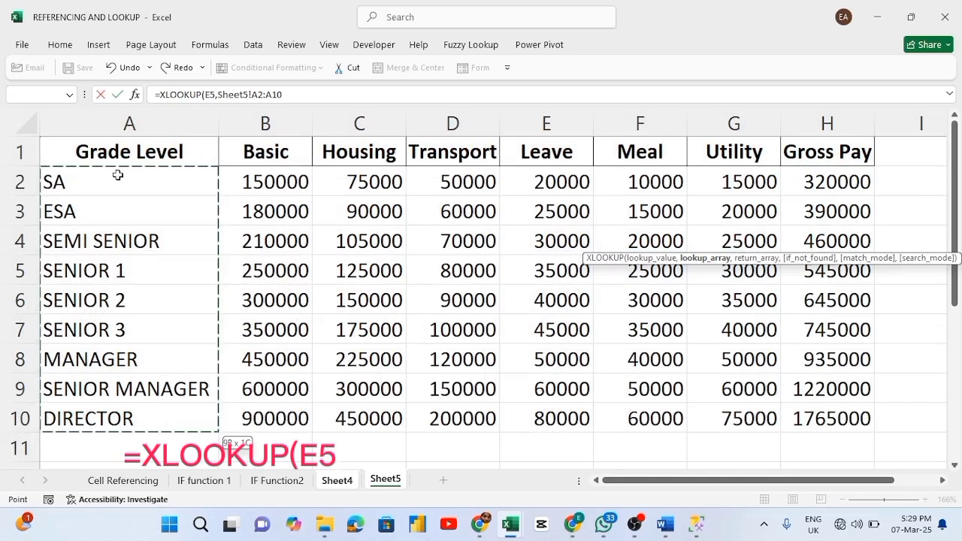
text(,)
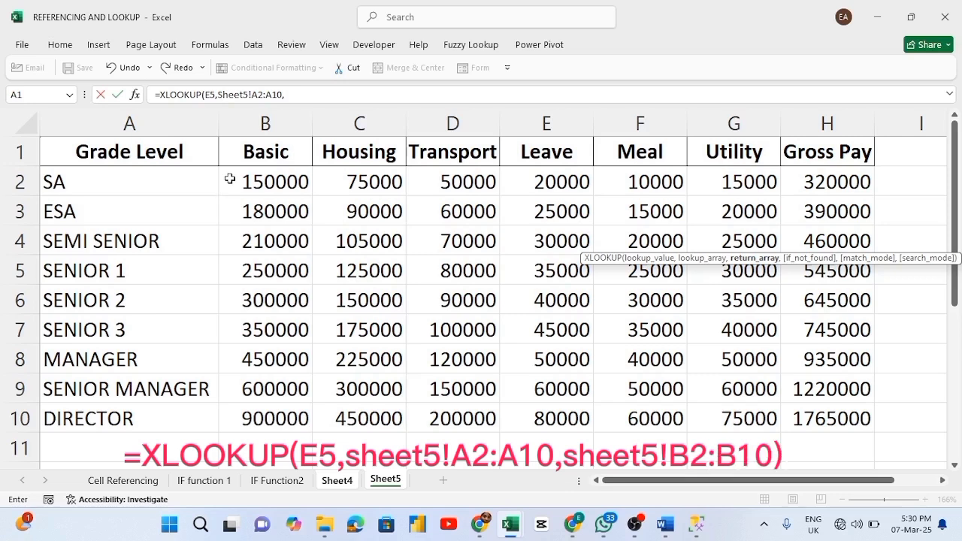
drag(247, 181, 265, 410)
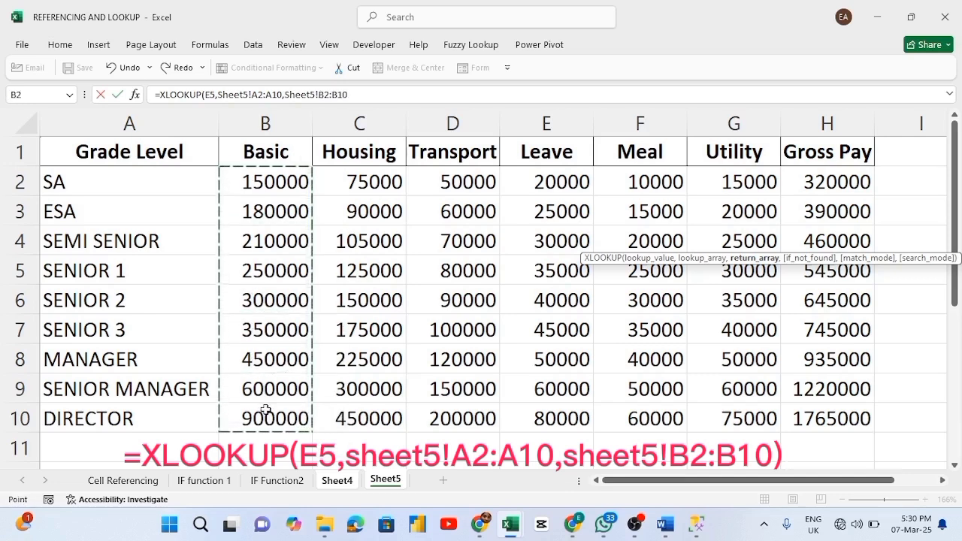
text())
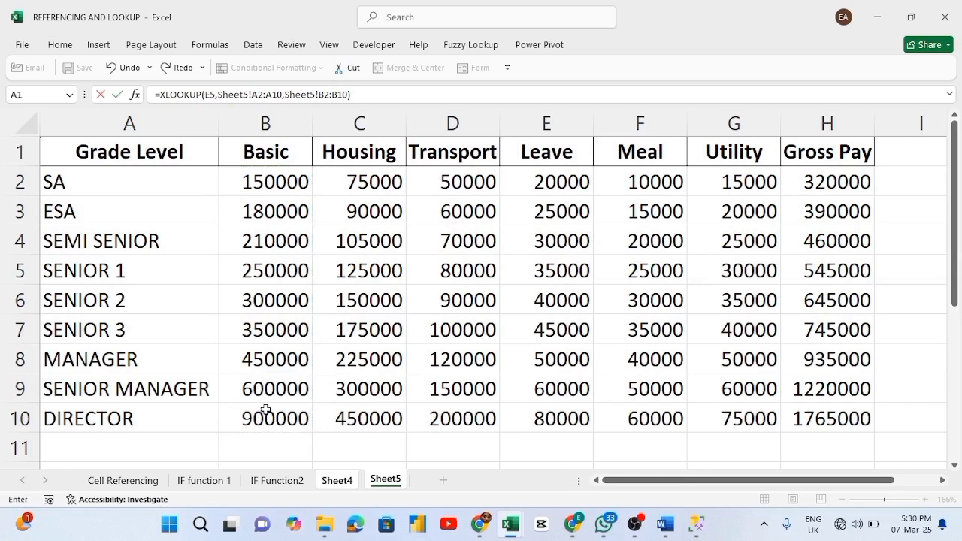
key(Return)
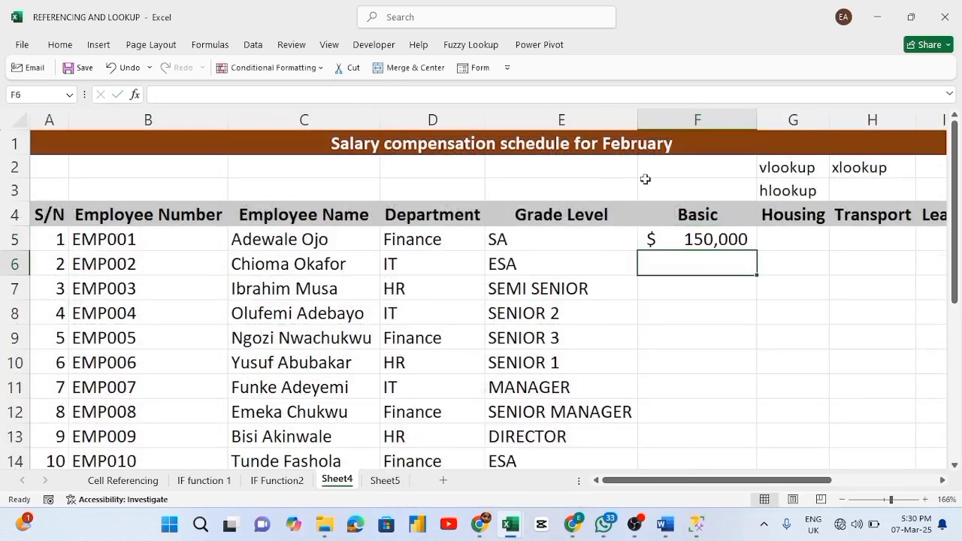
Check the first basic pay against the Sheet5 table and fill F5's formula down the Basic column for all employees
click(678, 239)
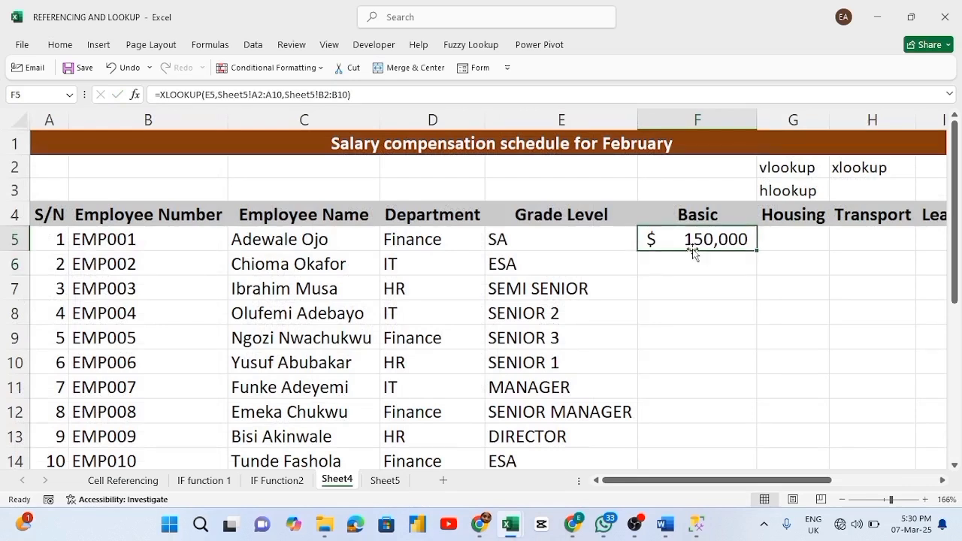
click(380, 487)
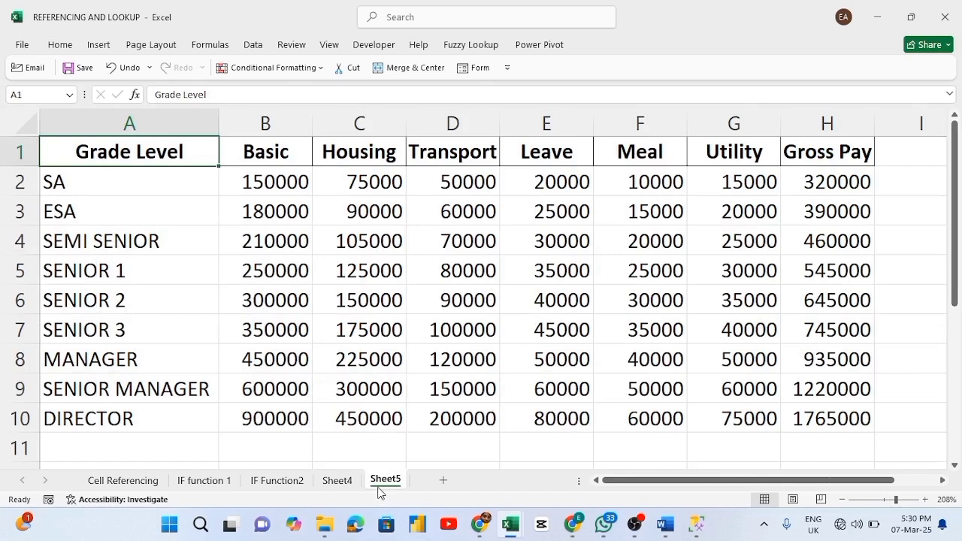
click(328, 486)
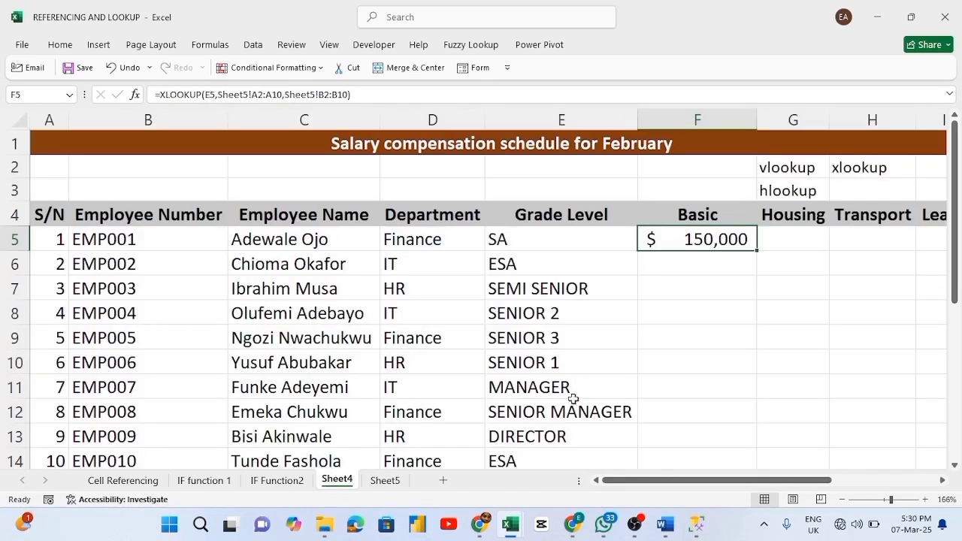
double_click(757, 250)
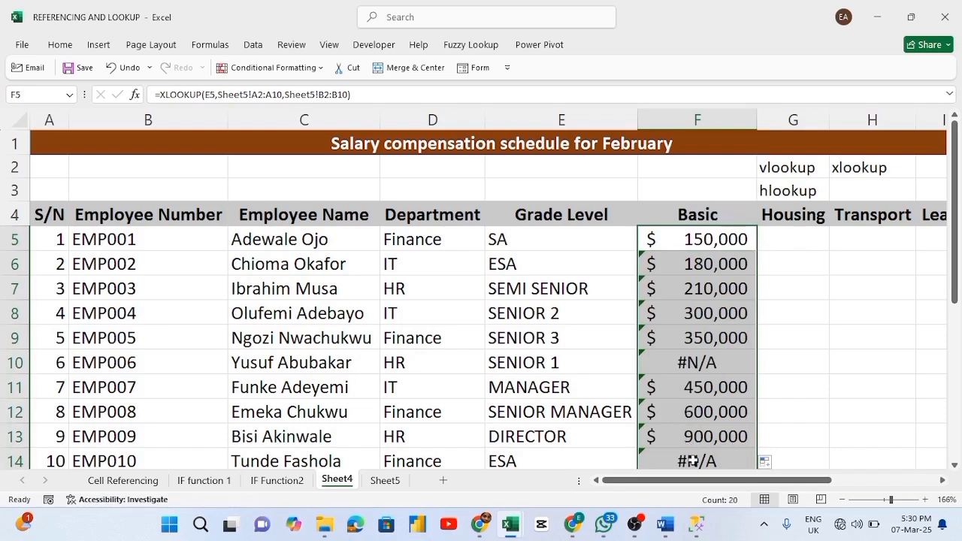
Inspect the lookup and return ranges in the F6 and F10 formulas and compare them with the Sheet5 pay table
click(702, 263)
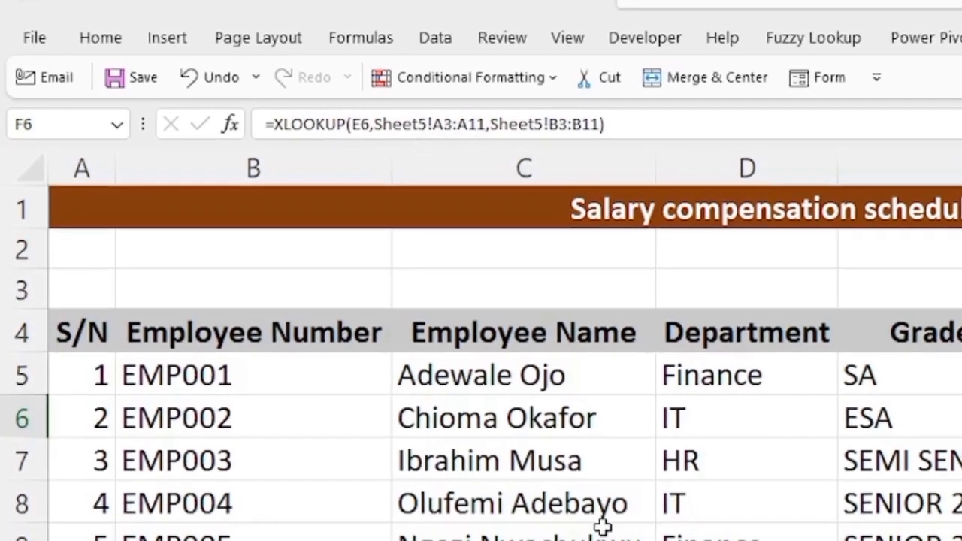
click(338, 538)
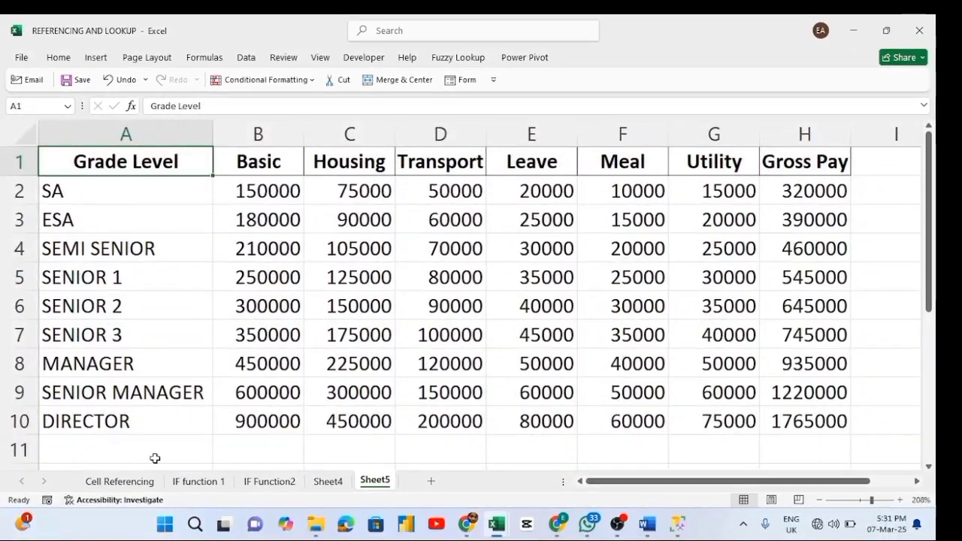
click(328, 481)
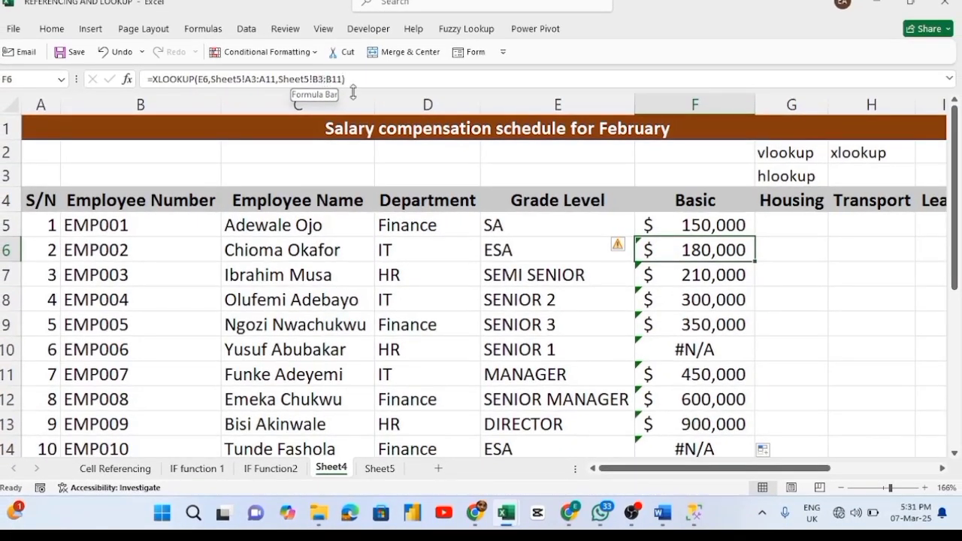
click(665, 348)
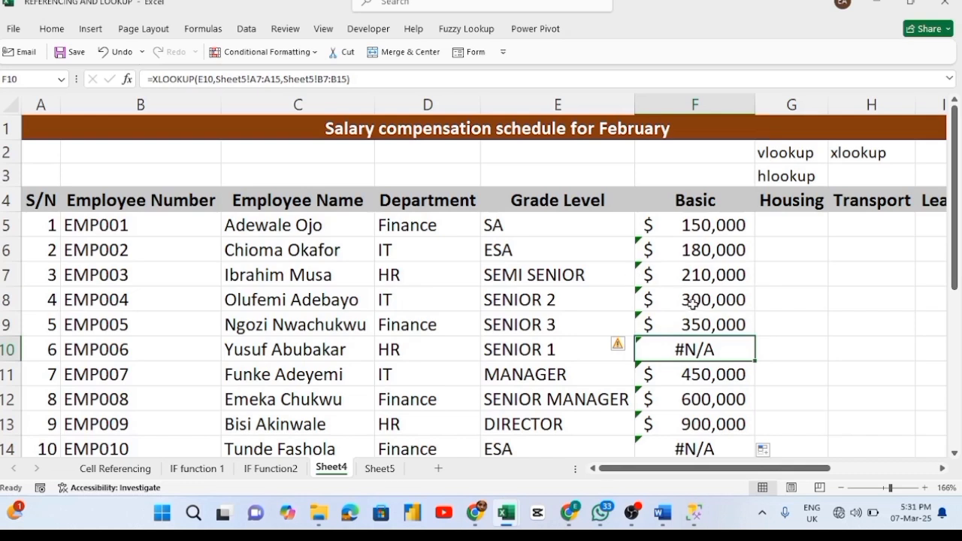
click(209, 79)
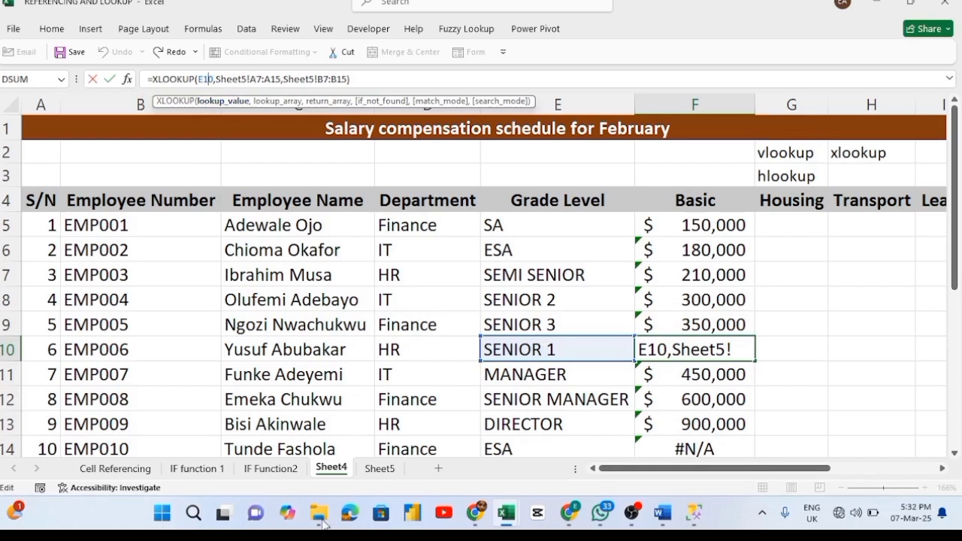
click(373, 472)
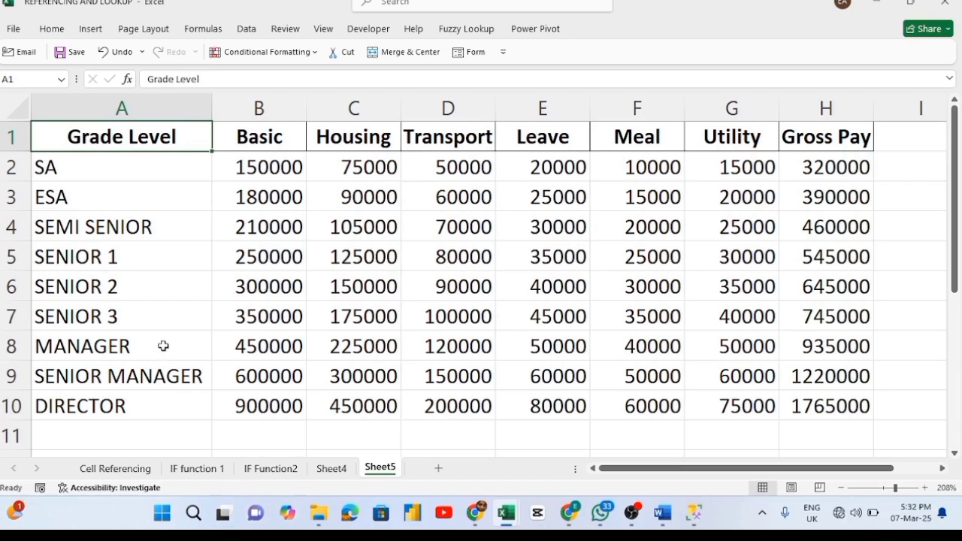
click(332, 468)
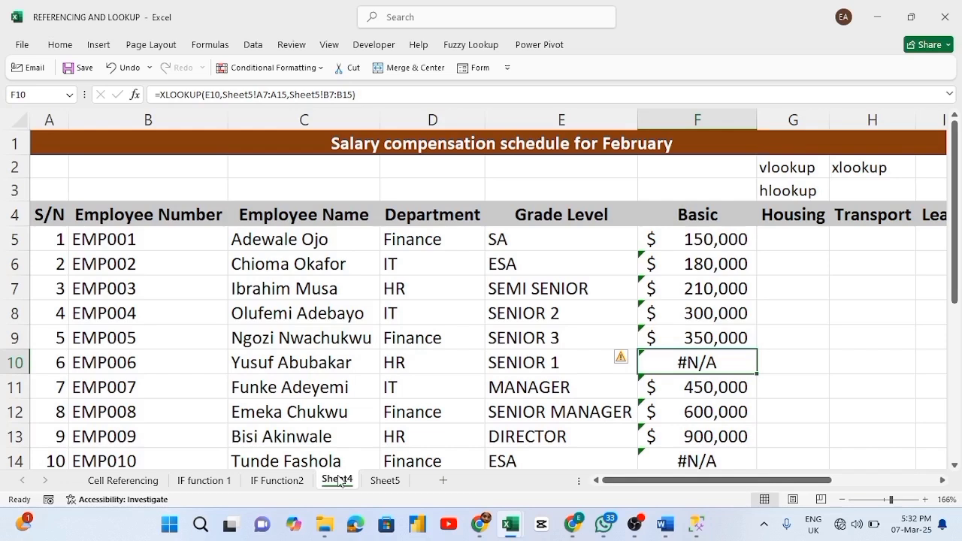
Make both XLOOKUP ranges in F5 absolute, as Sheet5!$A$2:$A$10 and Sheet5!$B$2:$B$10
click(687, 233)
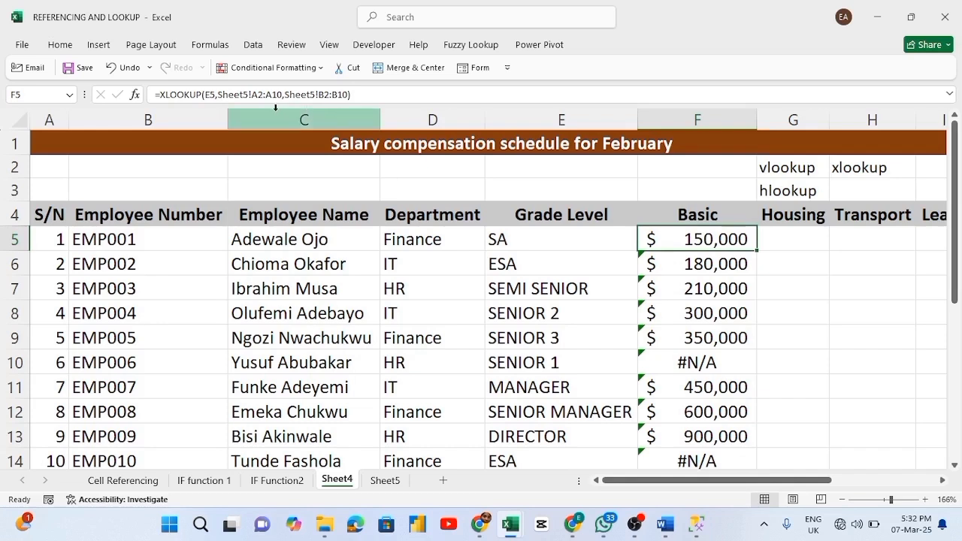
click(255, 98)
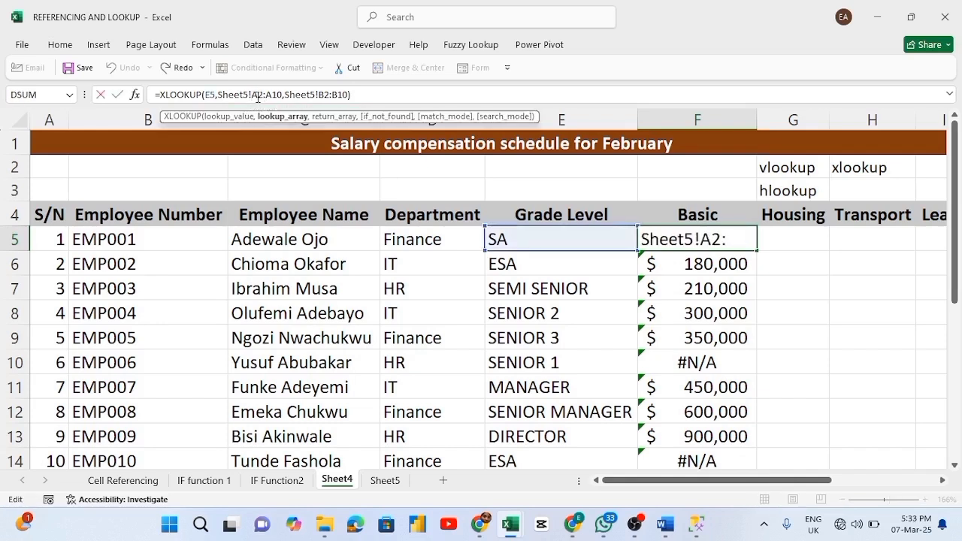
key(F4)
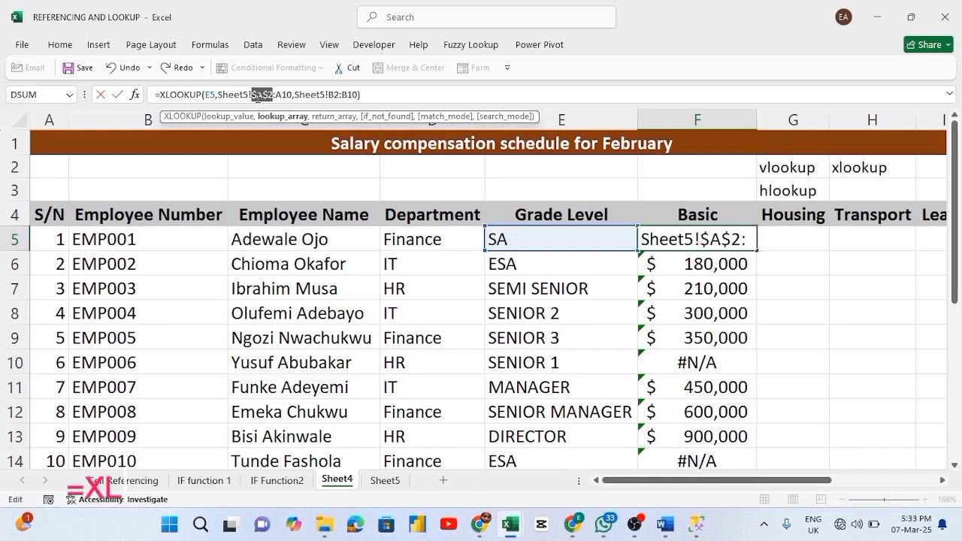
click(280, 97)
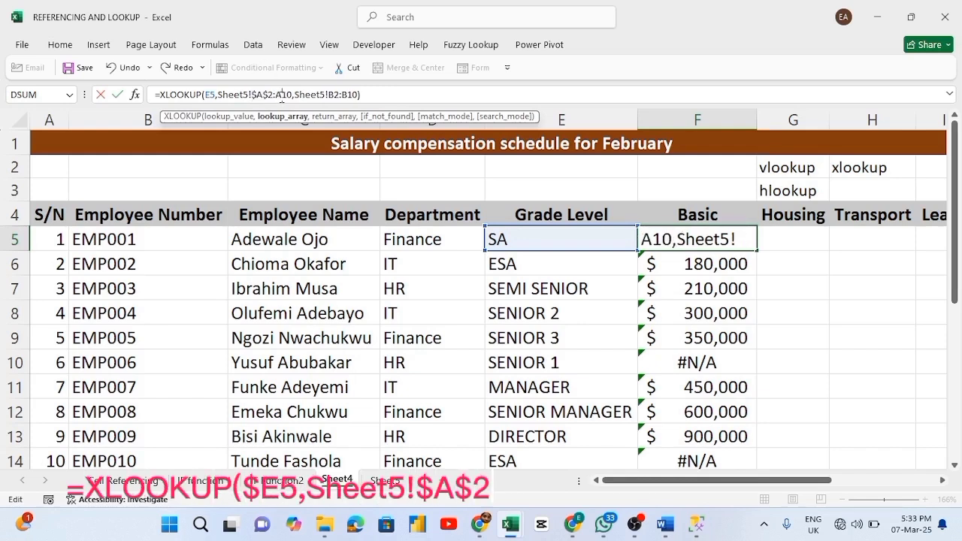
key(F4)
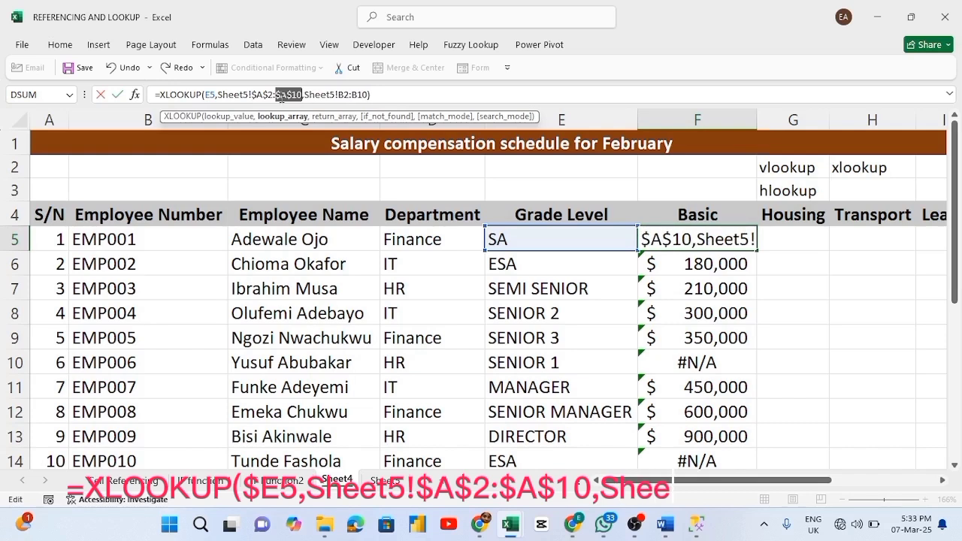
click(342, 94)
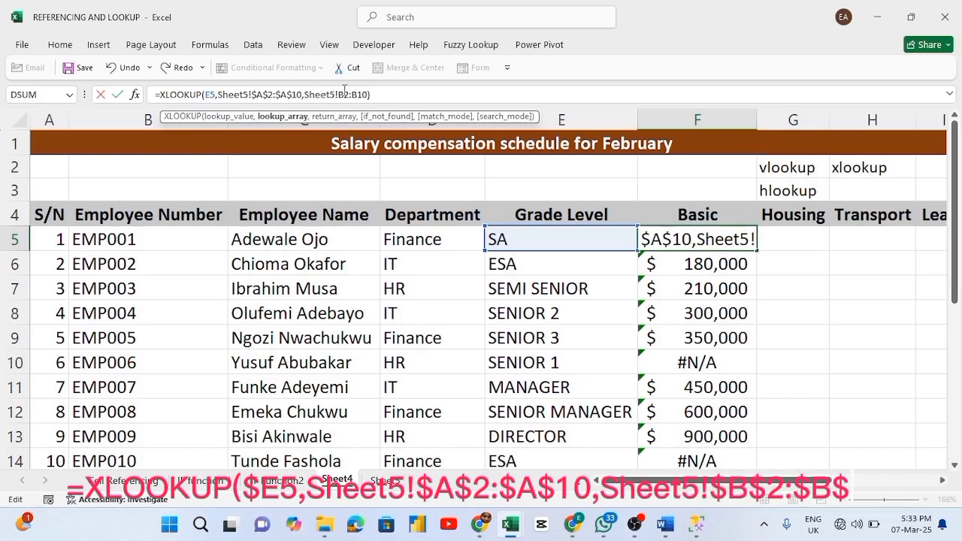
key(F4)
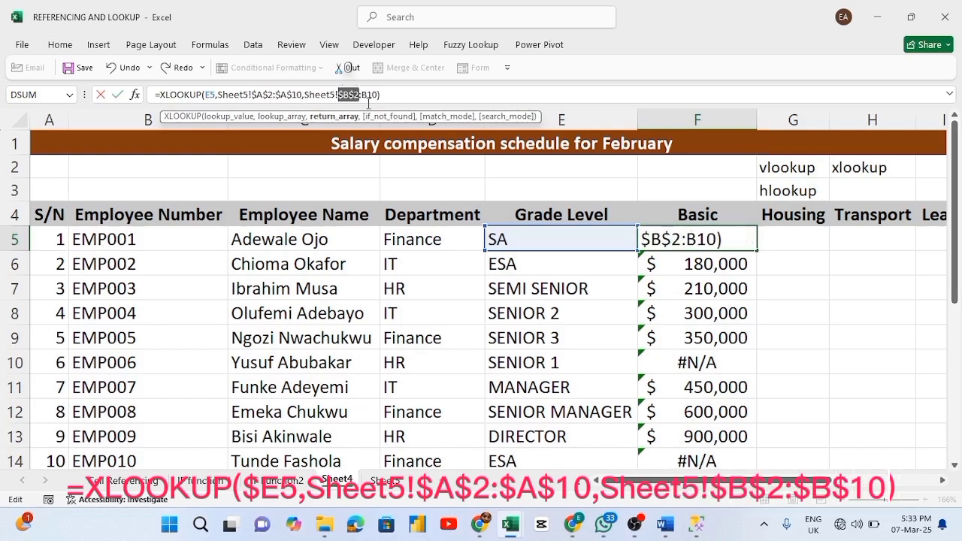
click(369, 94)
key(F4)
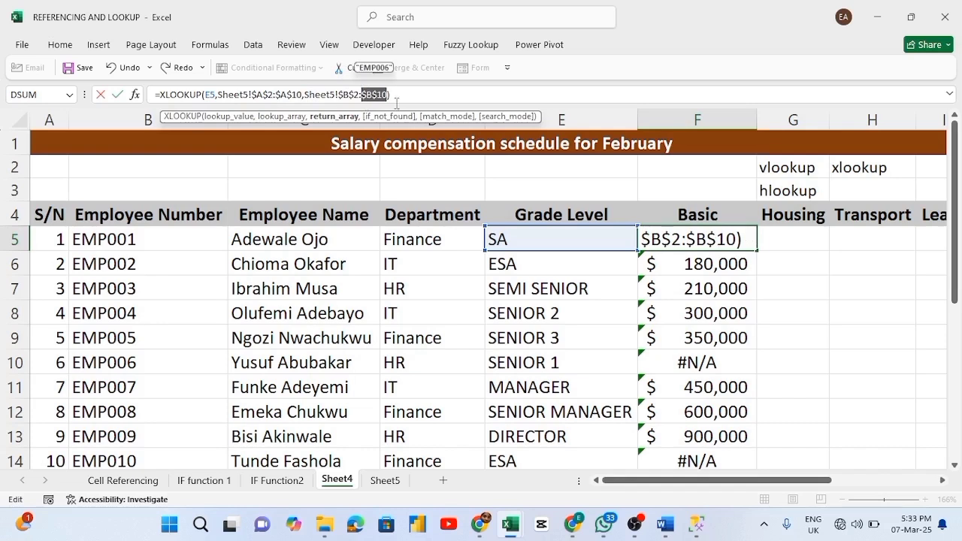
key(Return)
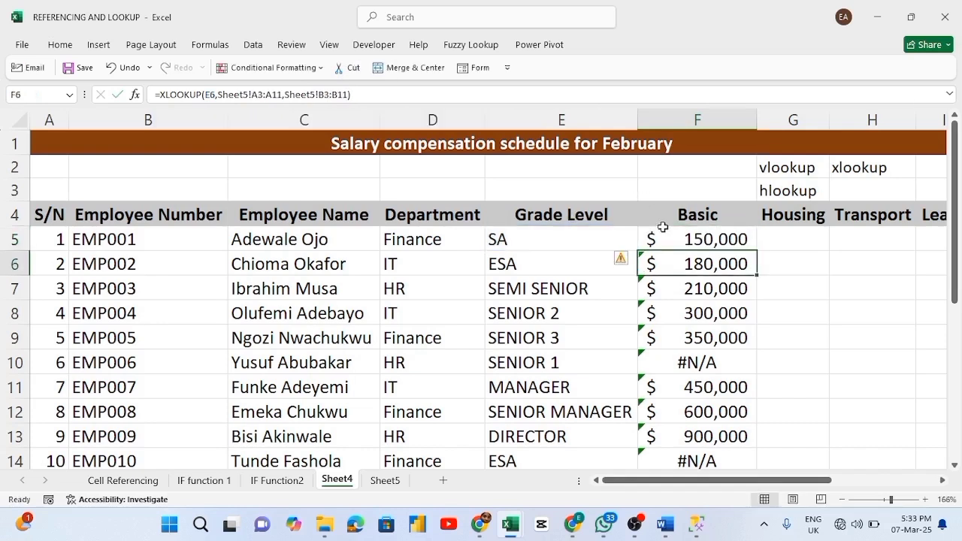
Fill F5's absolute-range XLOOKUP formula down the Basic column and check the results for all employees
click(714, 239)
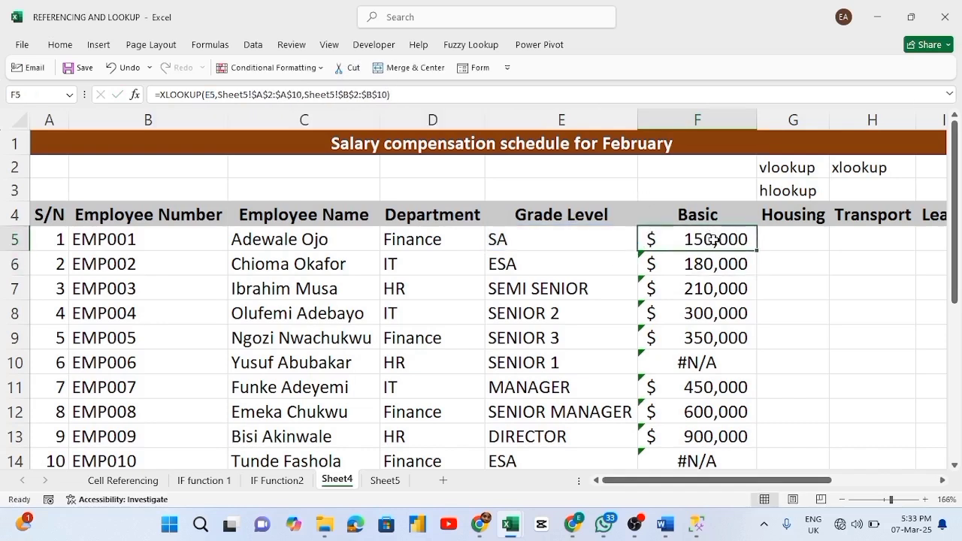
double_click(756, 251)
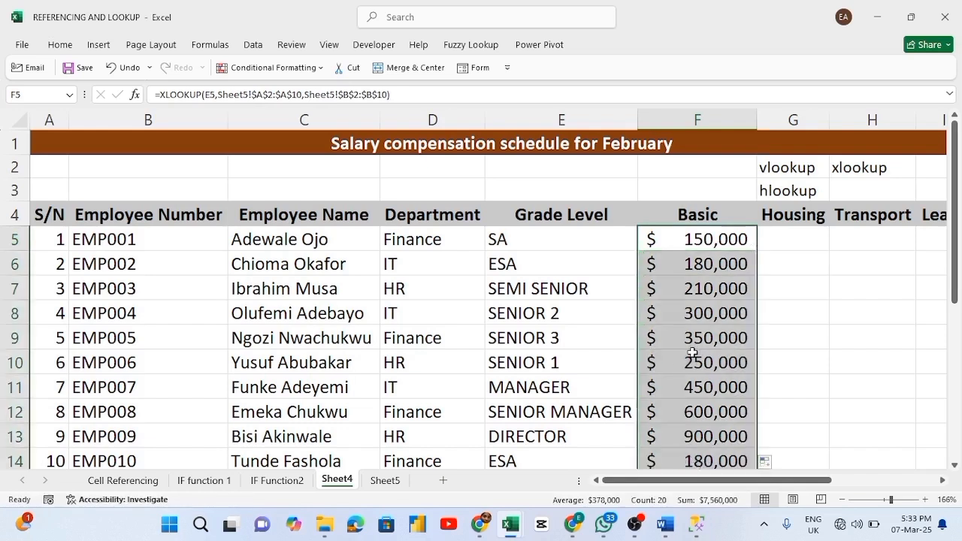
scroll(691, 351, down, 1)
scroll(691, 351, down, 5)
scroll(692, 351, up, 6)
Start an XLOOKUP formula in G5 under Housing with E5 as the lookup value and Sheet5!A2:A10 as the lookup array
click(776, 231)
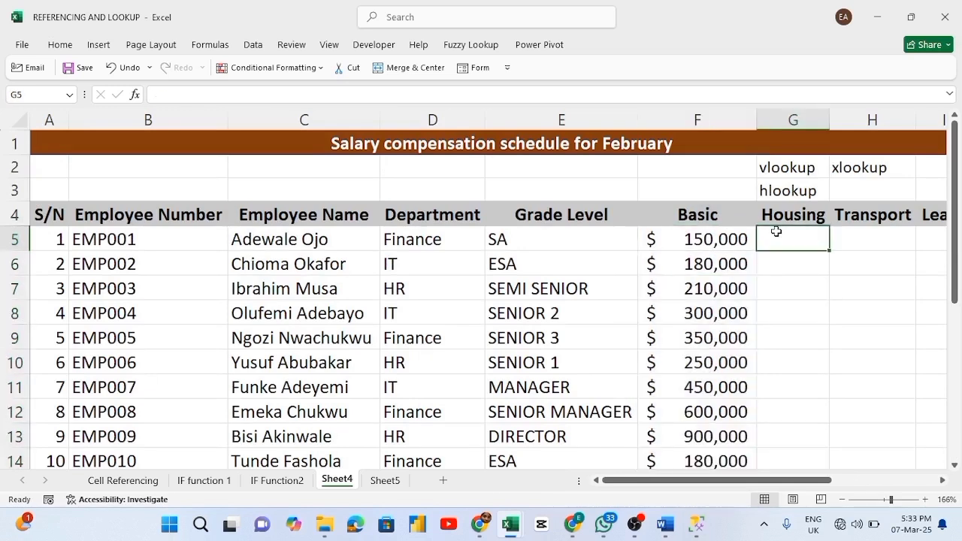
text(=xlo)
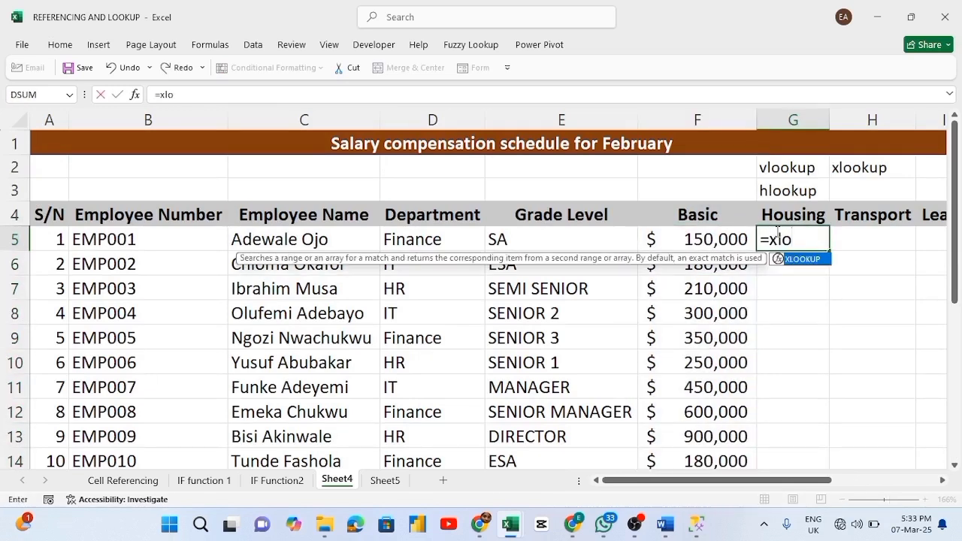
key(Tab)
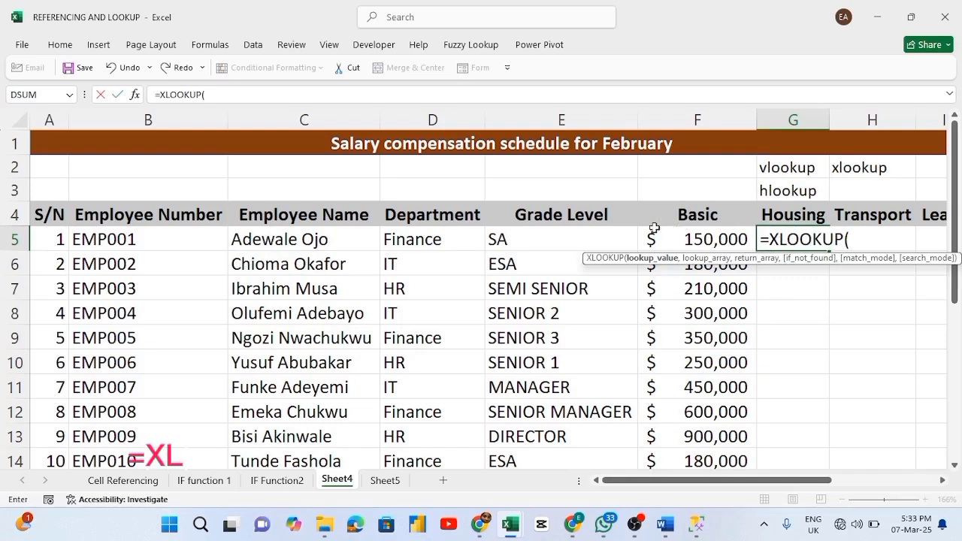
click(586, 241)
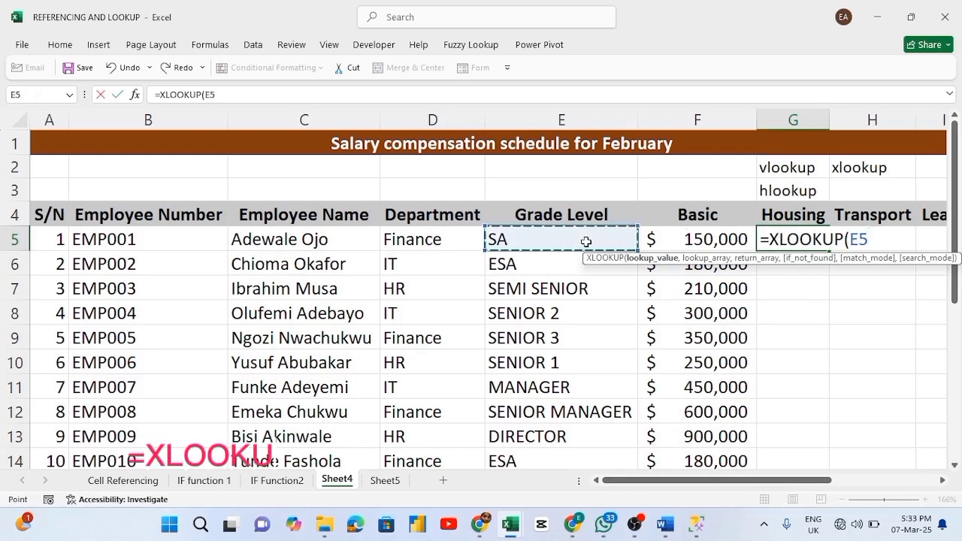
text(,)
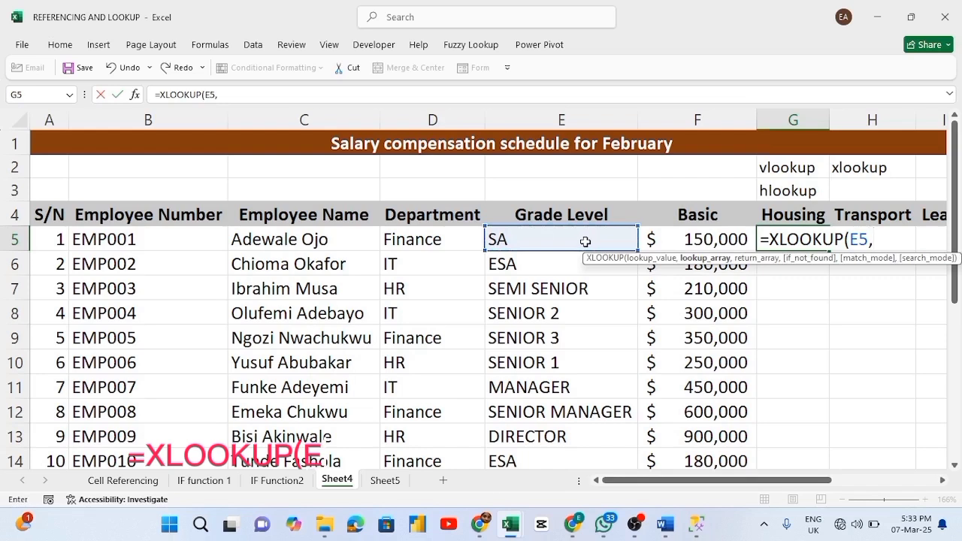
text(she)
click(385, 480)
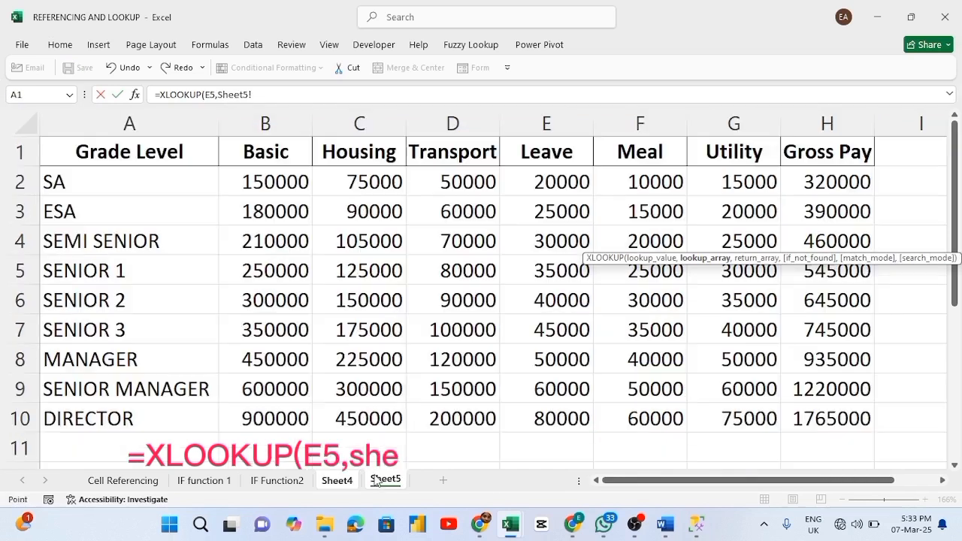
click(75, 182)
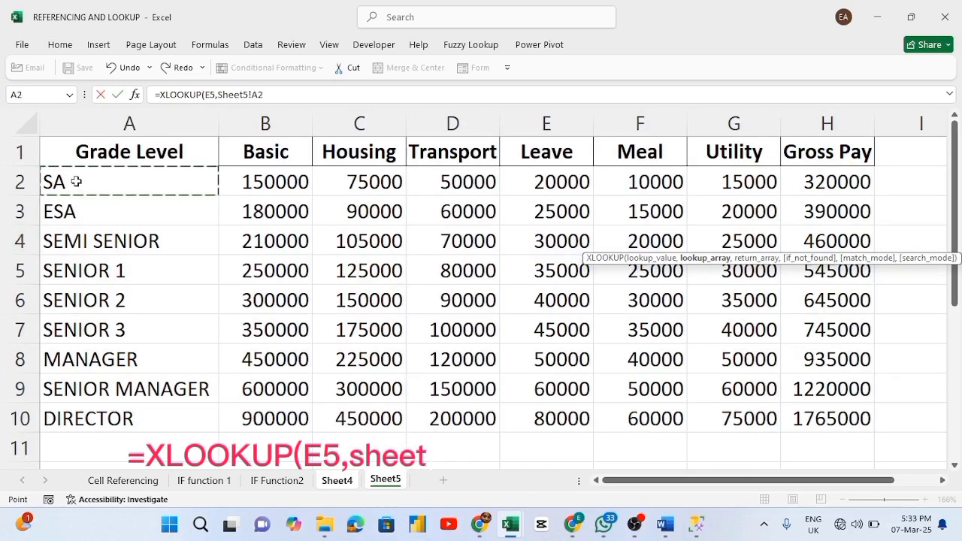
key(ctrl+shift+Down)
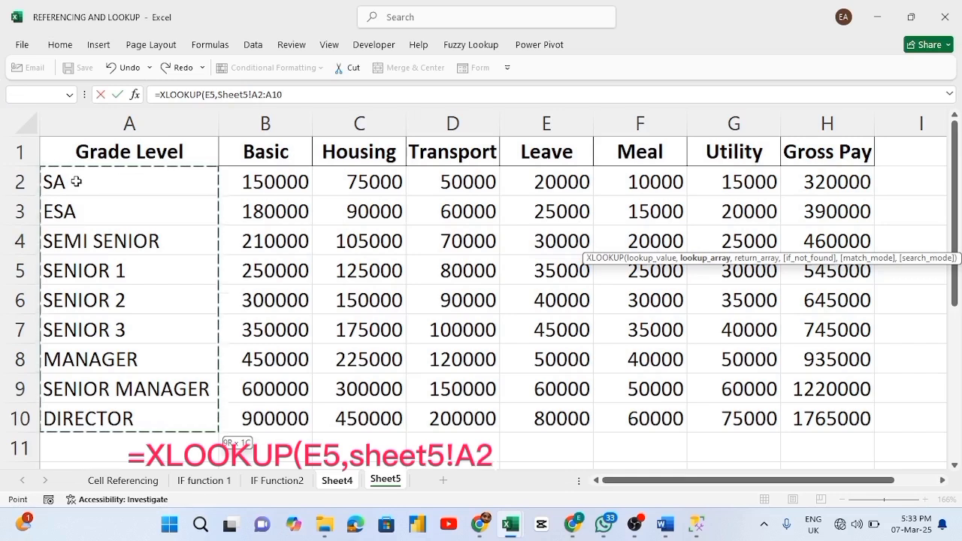
Complete the G5 formula with Sheet5!C2:C10 as the return array and fill it down the Housing column
text(,)
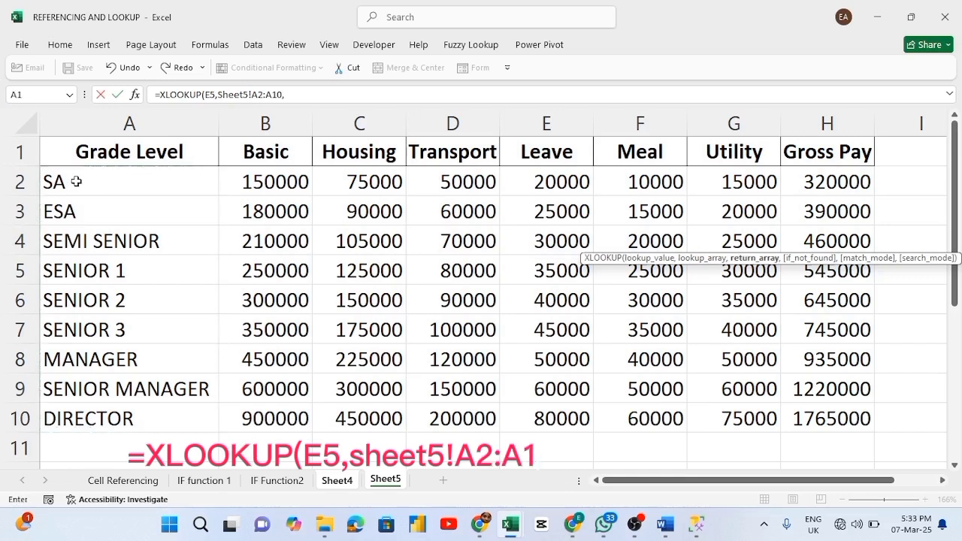
text(she)
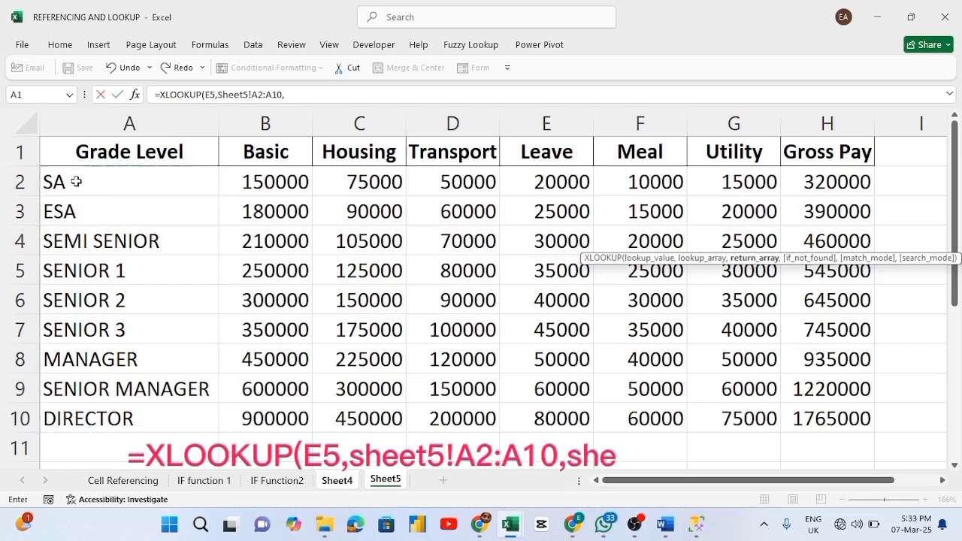
text(et)
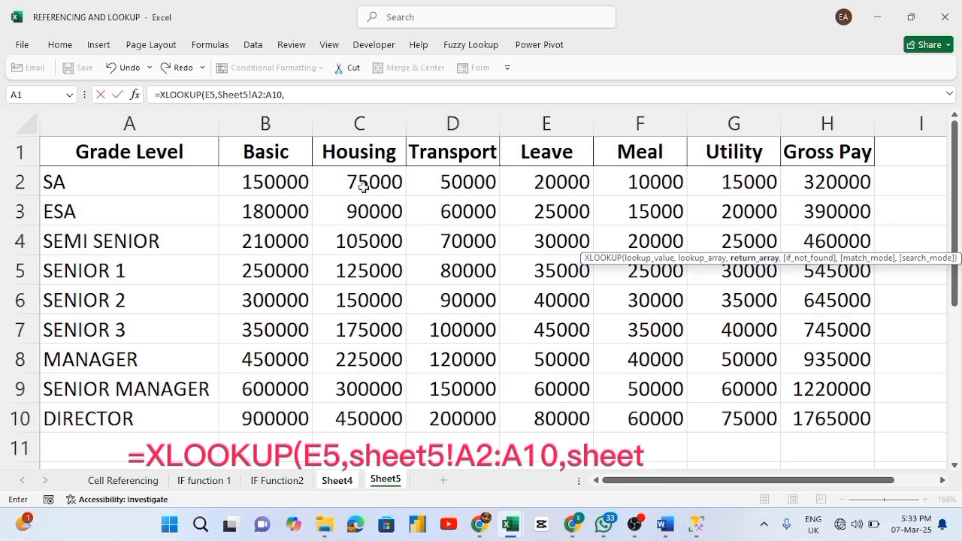
text(5!c2)
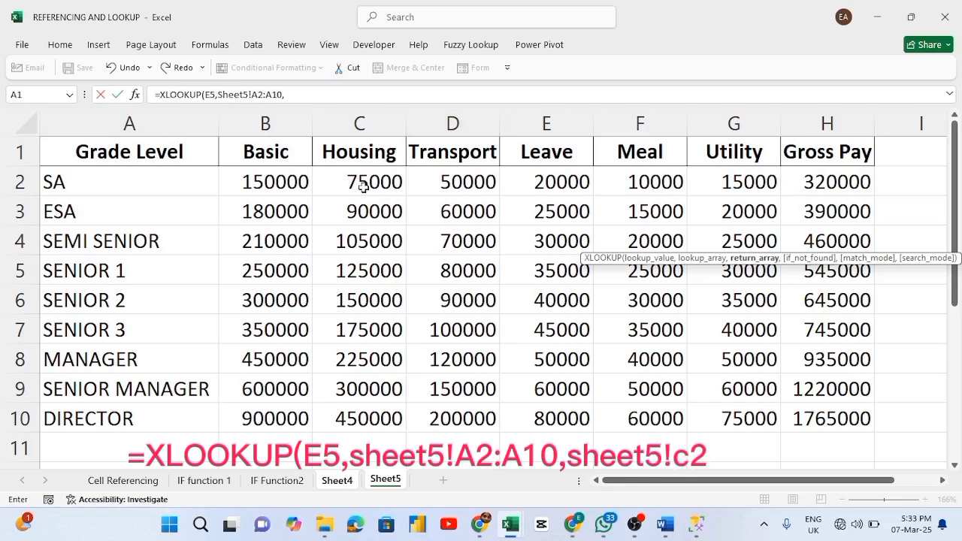
click(362, 185)
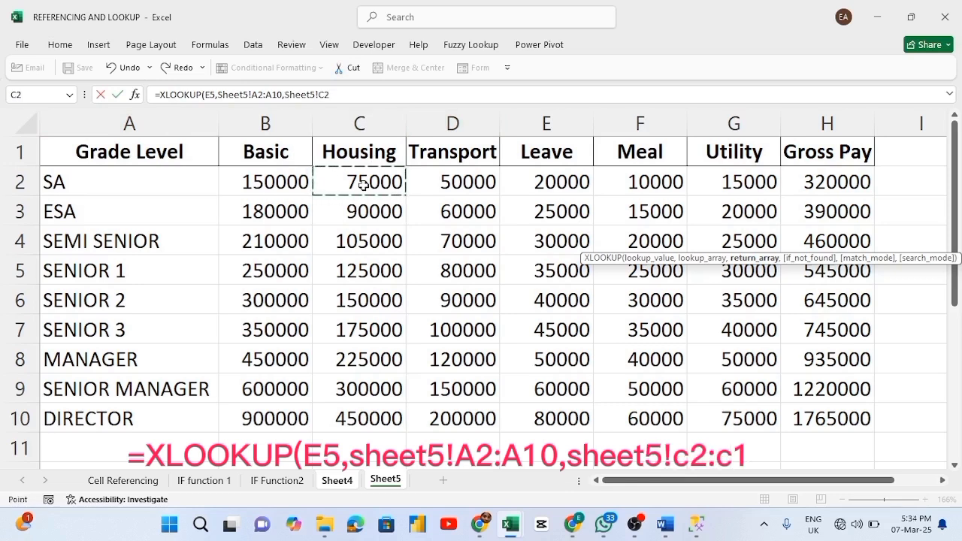
key(ctrl+shift+Down)
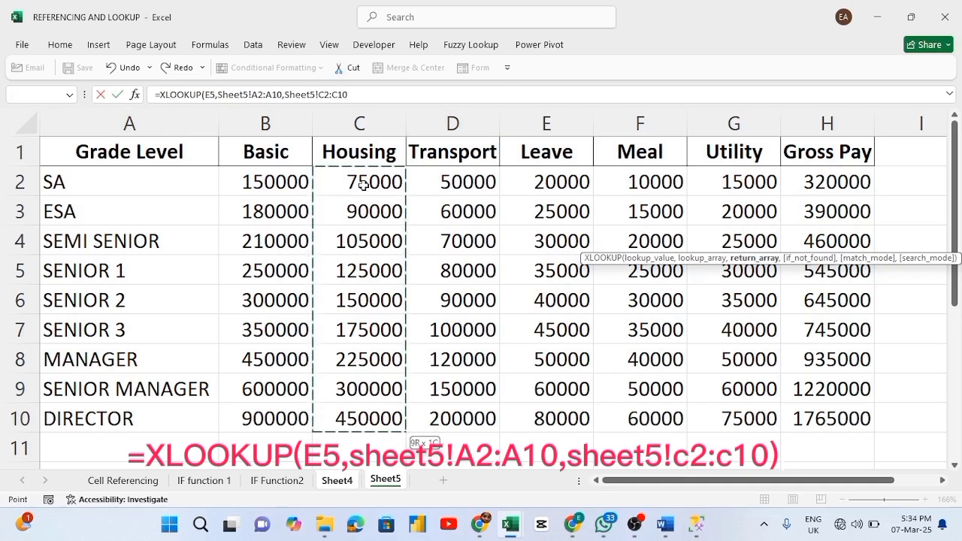
text())
key(Return)
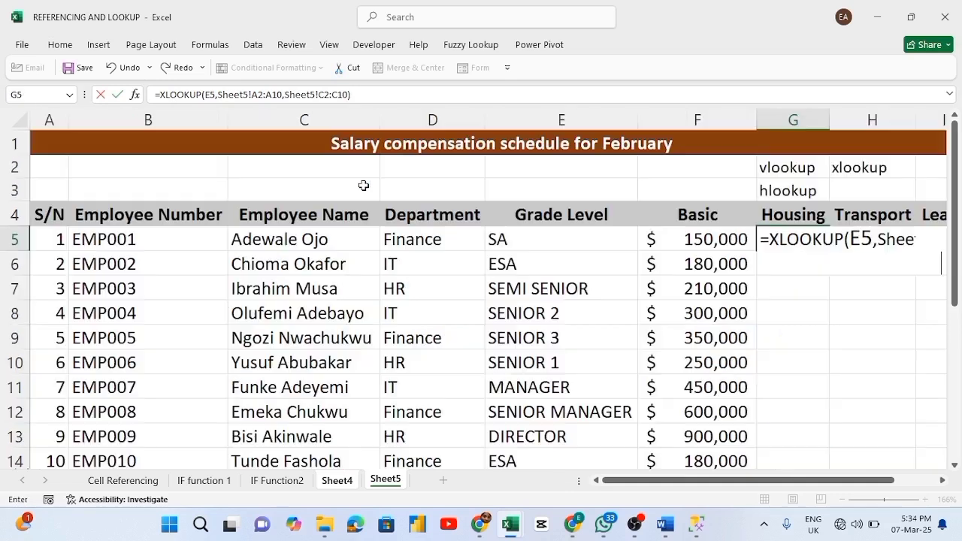
click(795, 239)
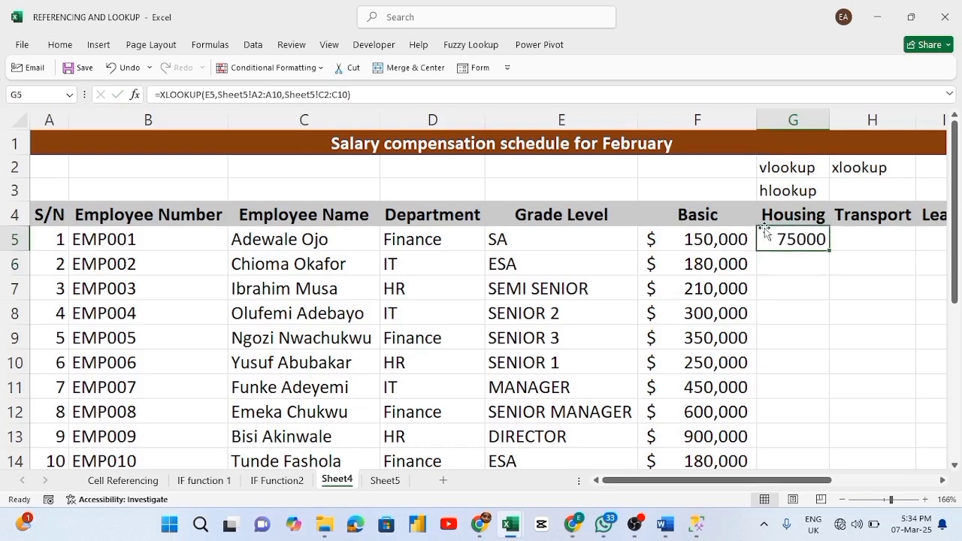
double_click(829, 251)
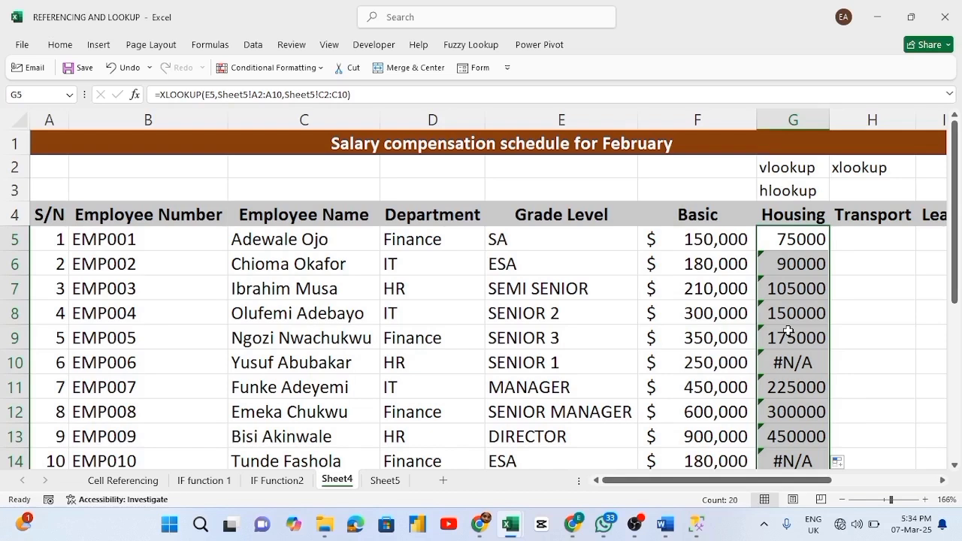
Make both XLOOKUP ranges in G5 absolute, as Sheet5!$A$2:$A$10 and Sheet5!$C$2:$C$10
click(794, 248)
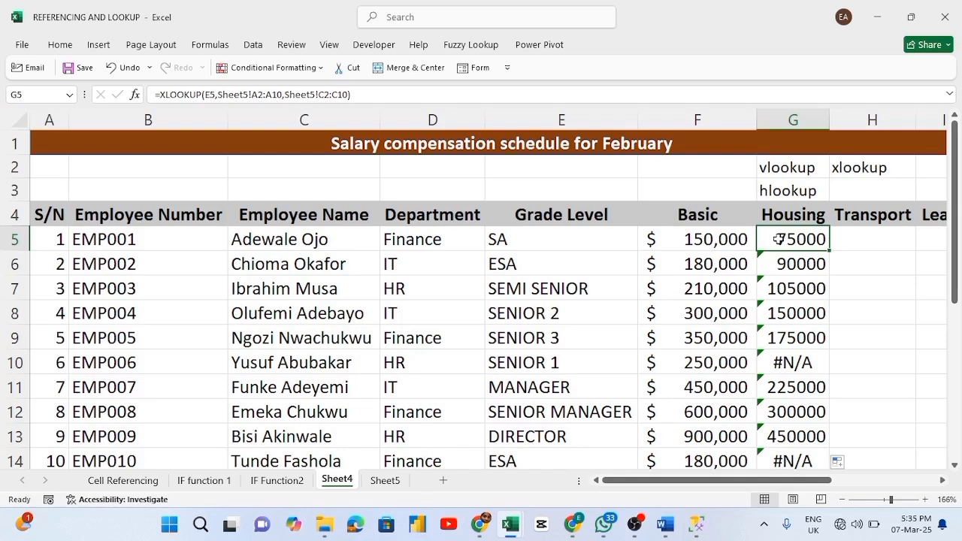
click(259, 94)
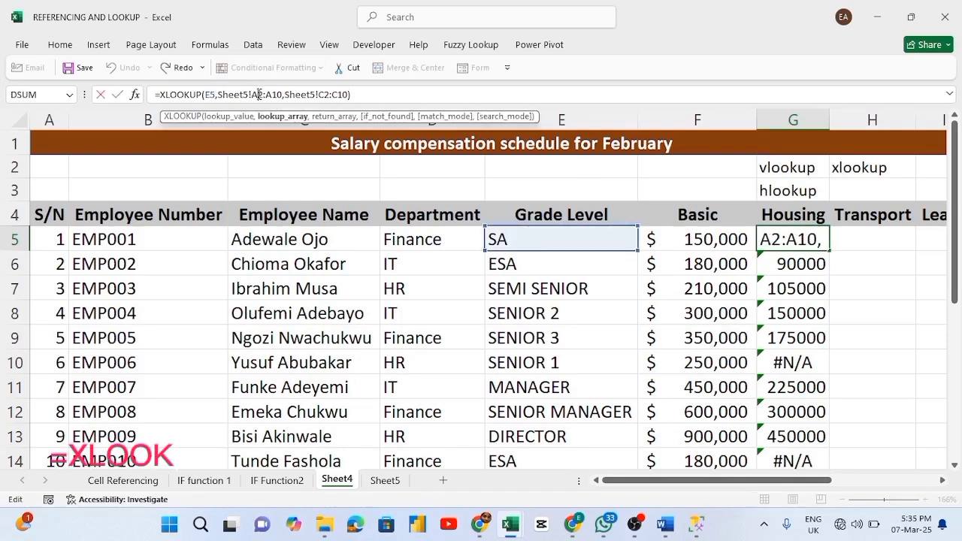
key(F4)
click(283, 94)
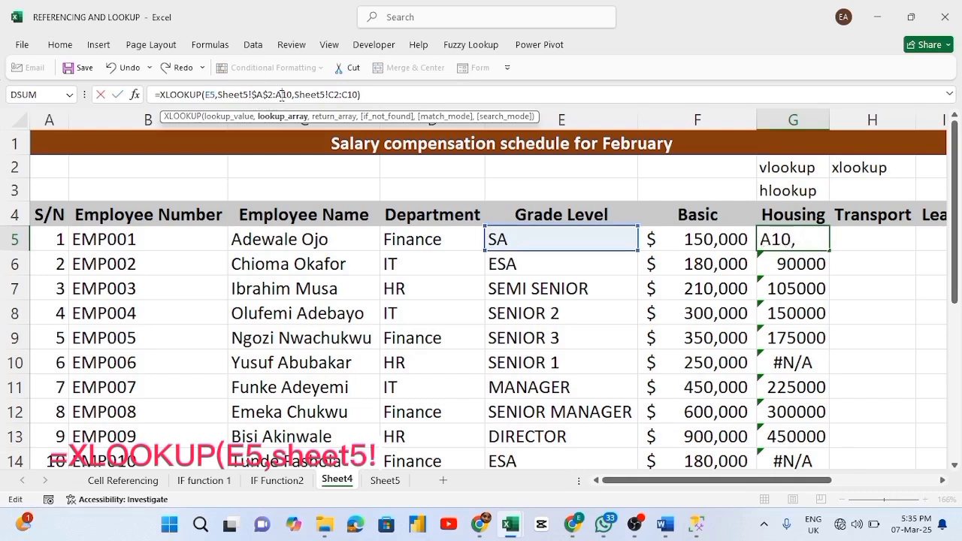
key(F4)
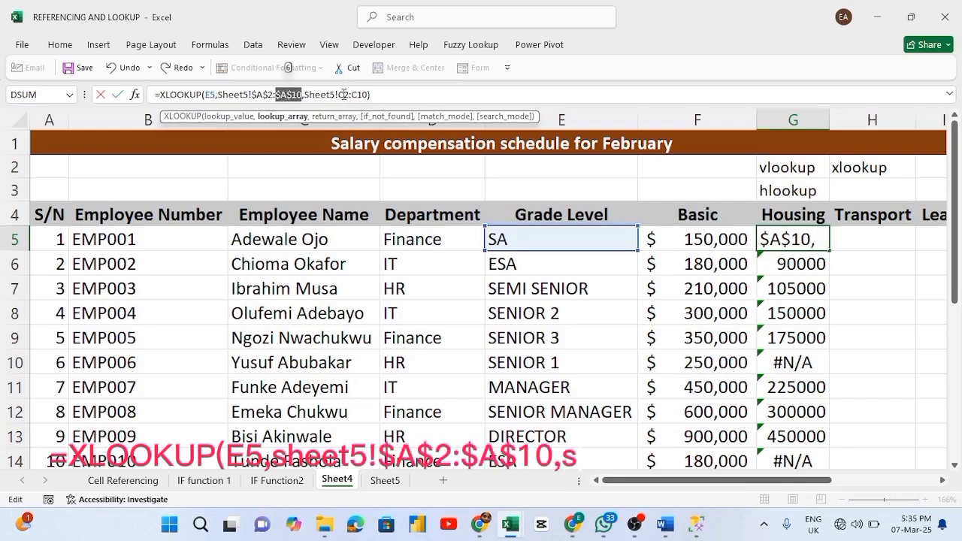
click(344, 93)
key(F4)
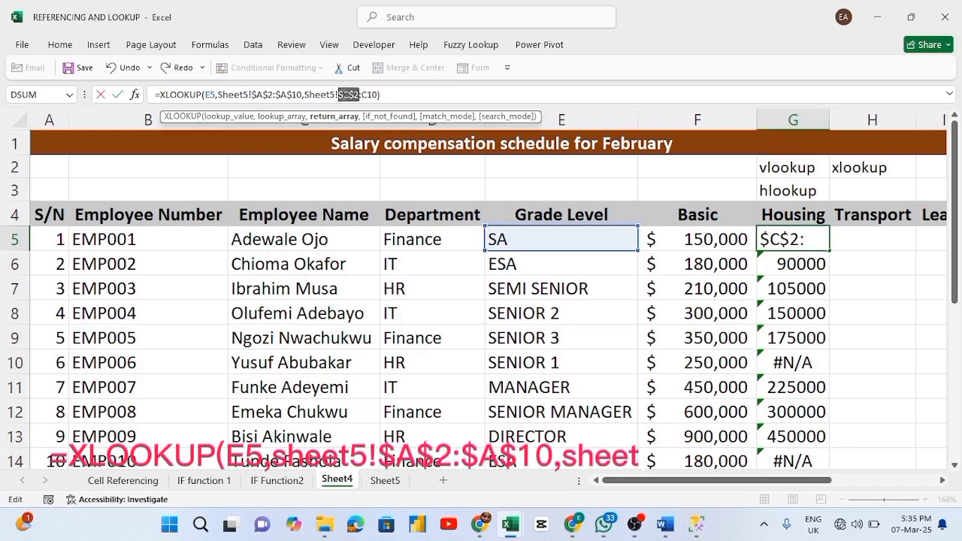
click(374, 94)
key(F4)
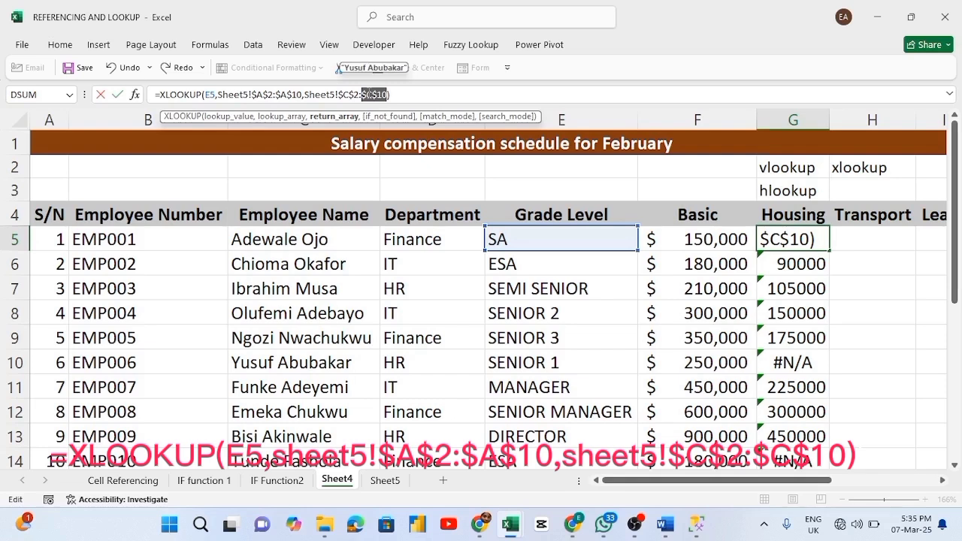
key(Return)
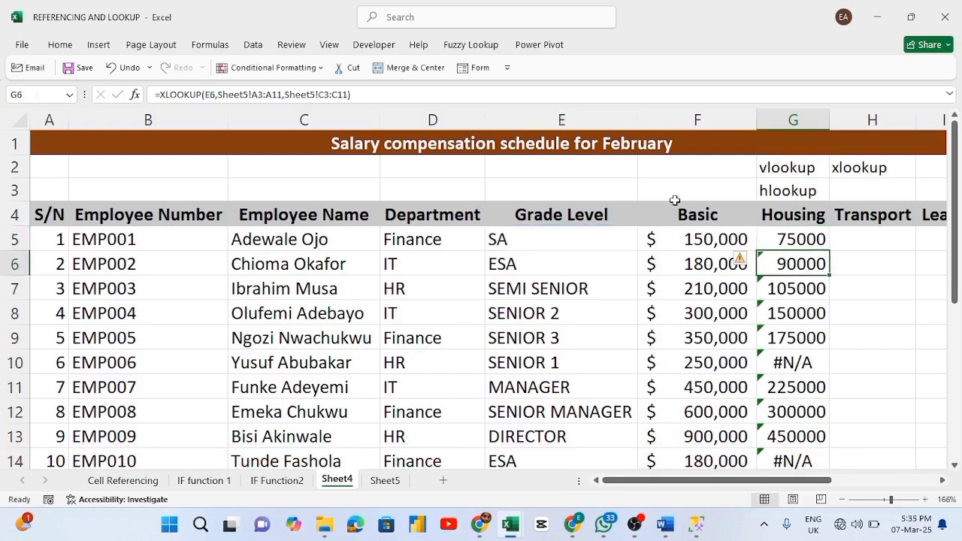
Fill the absolute-range G5 formula down the Housing column and format the column as dollar Accounting values without decimal places
click(791, 240)
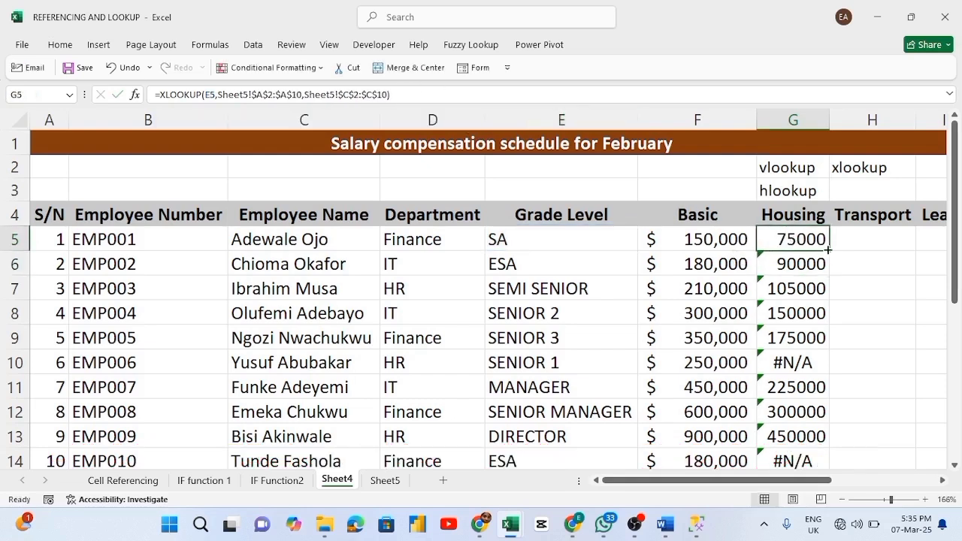
double_click(829, 250)
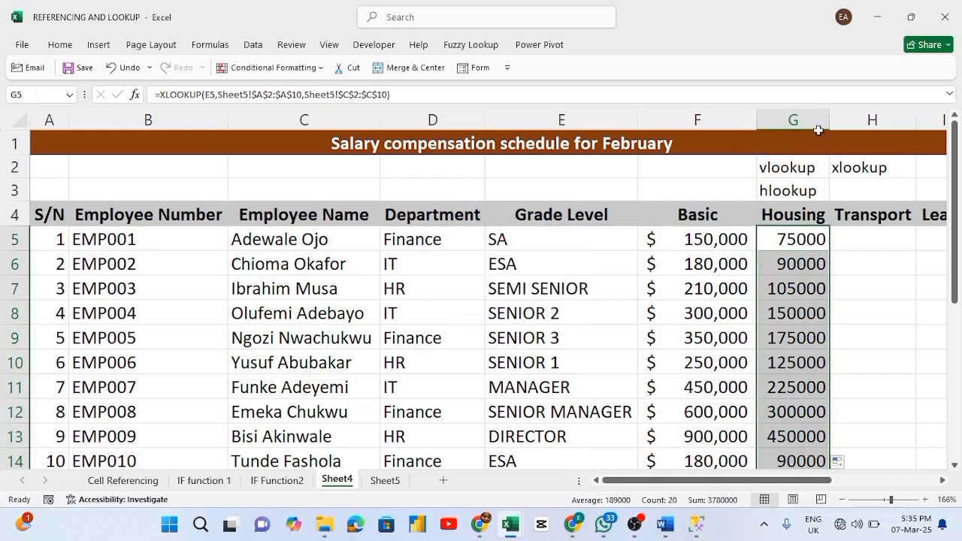
click(99, 45)
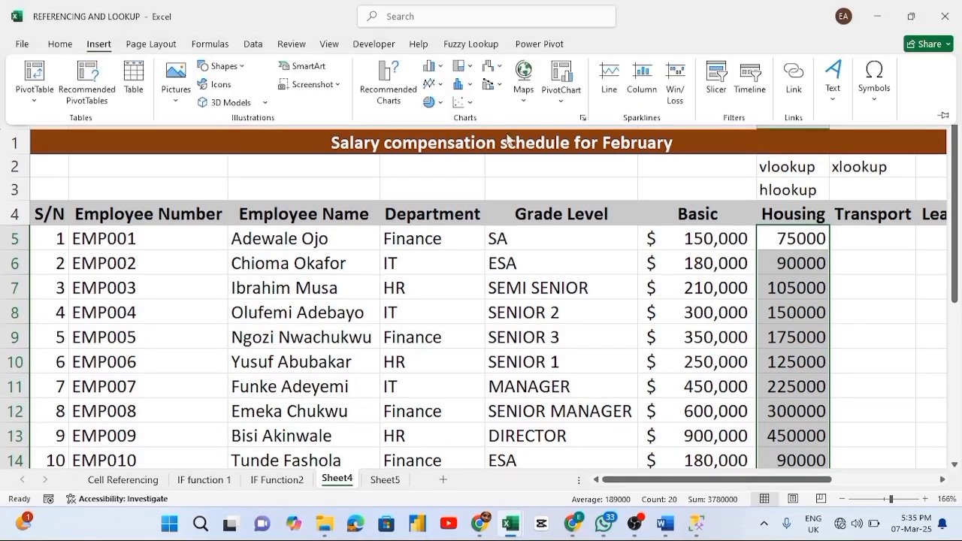
click(59, 45)
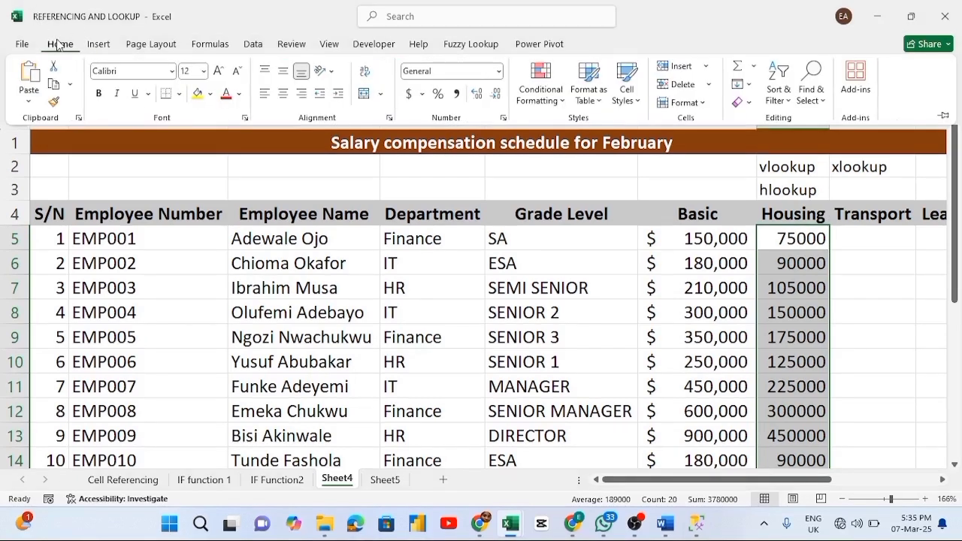
click(409, 94)
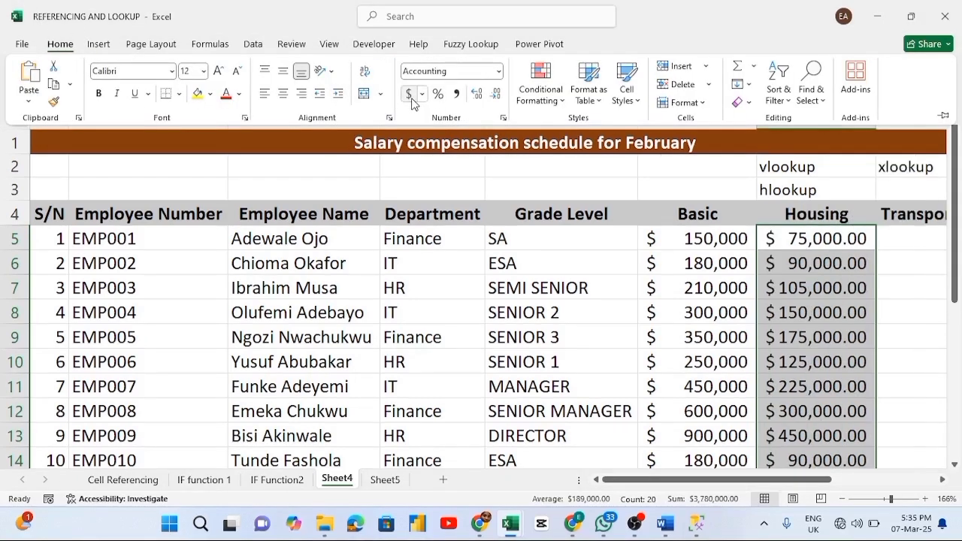
click(495, 94)
click(495, 94)
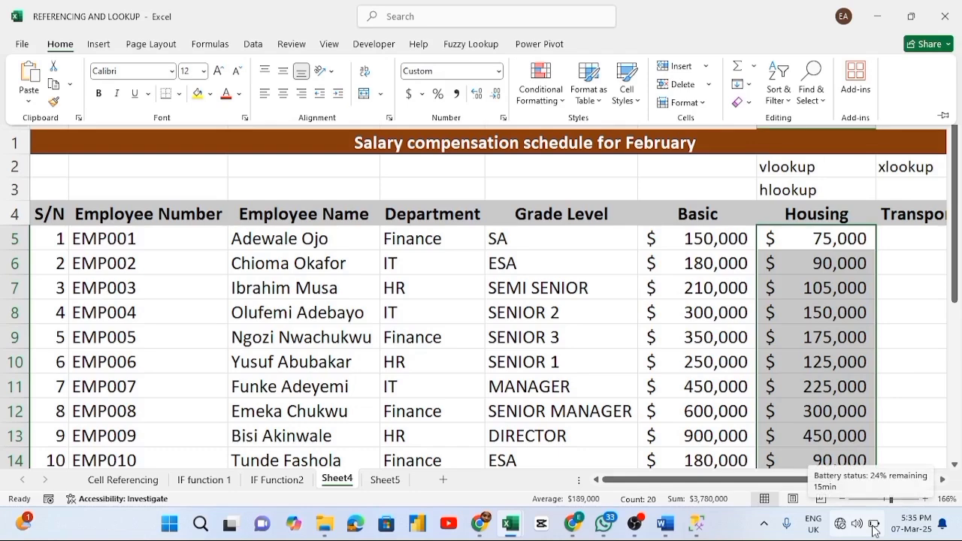
Clear the contents of the Basic and Housing columns from row 5 down for all employees
drag(731, 483, 793, 493)
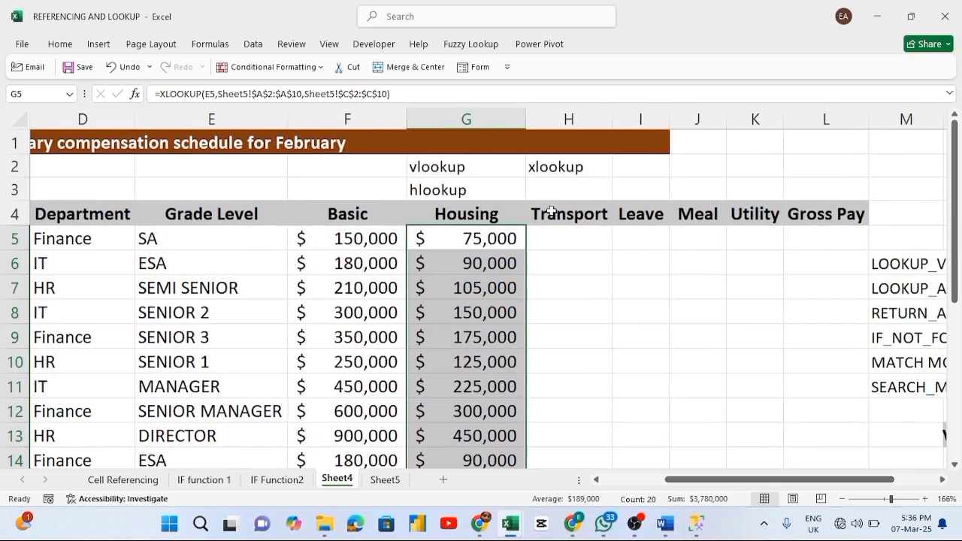
click(358, 231)
shift+click(423, 238)
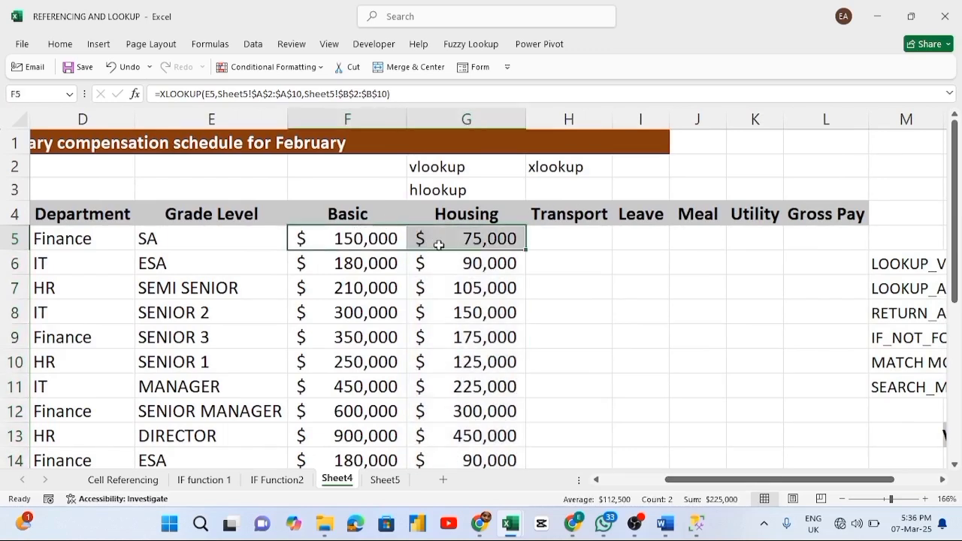
key(ctrl+shift+Down)
key(Delete)
scroll(439, 245, up, 4)
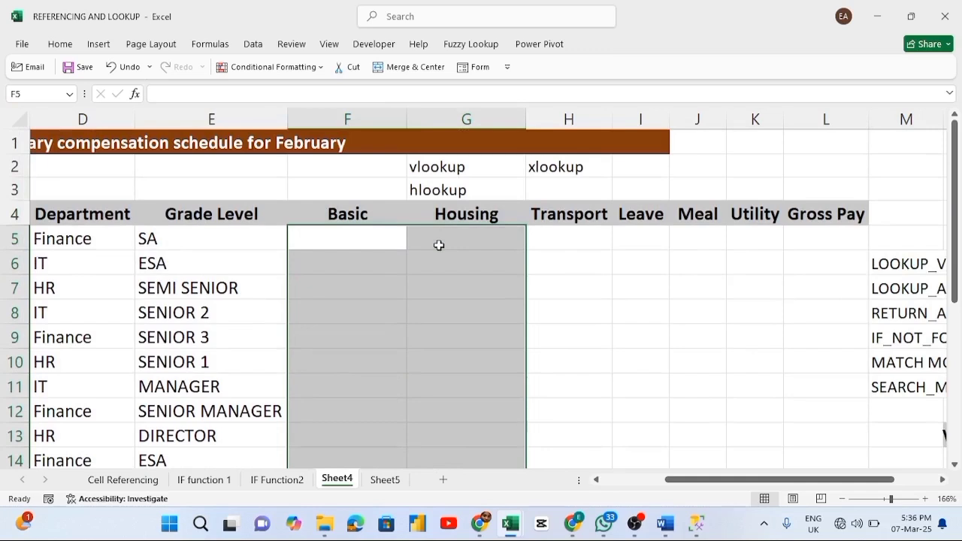
Start an XLOOKUP formula in F5 with the grade level $E5 as the lookup value, locking only its column
click(317, 234)
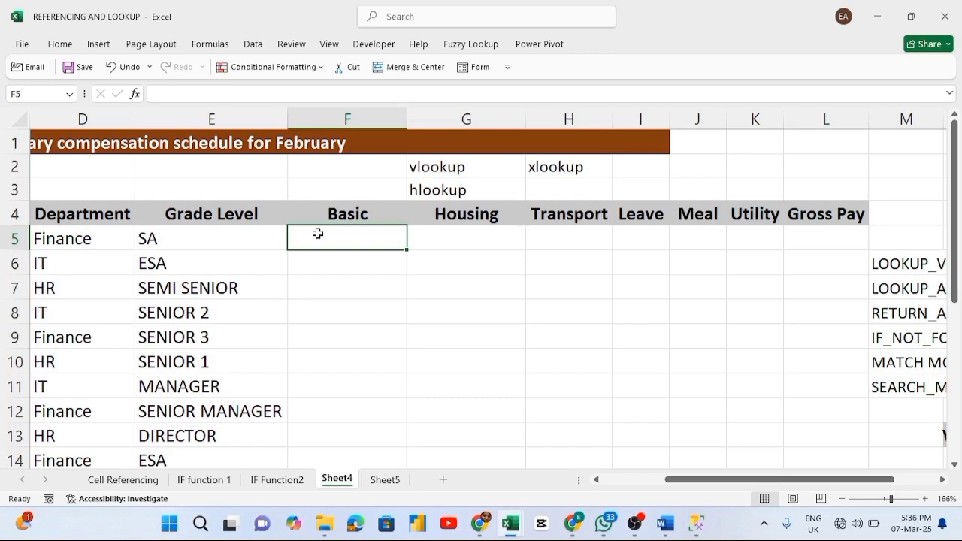
text(=xloo)
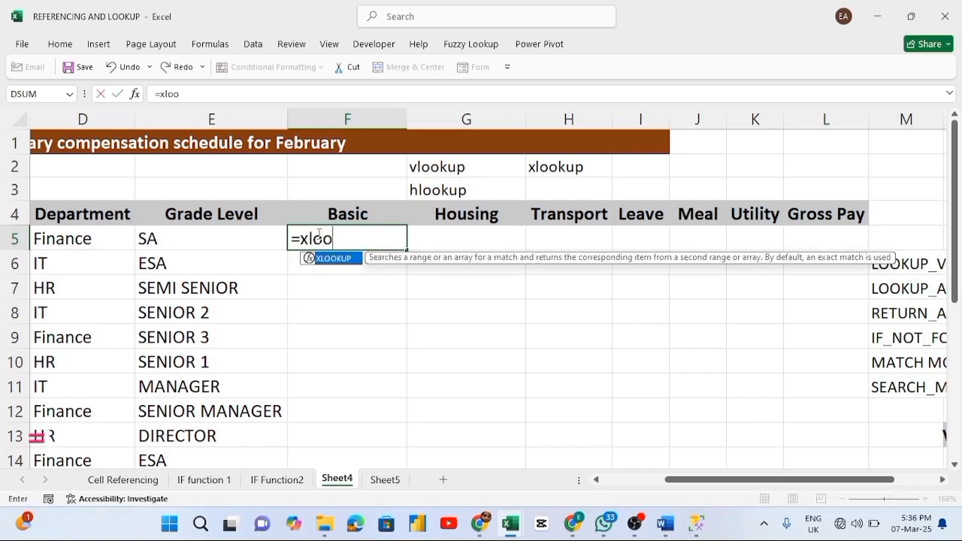
key(Tab)
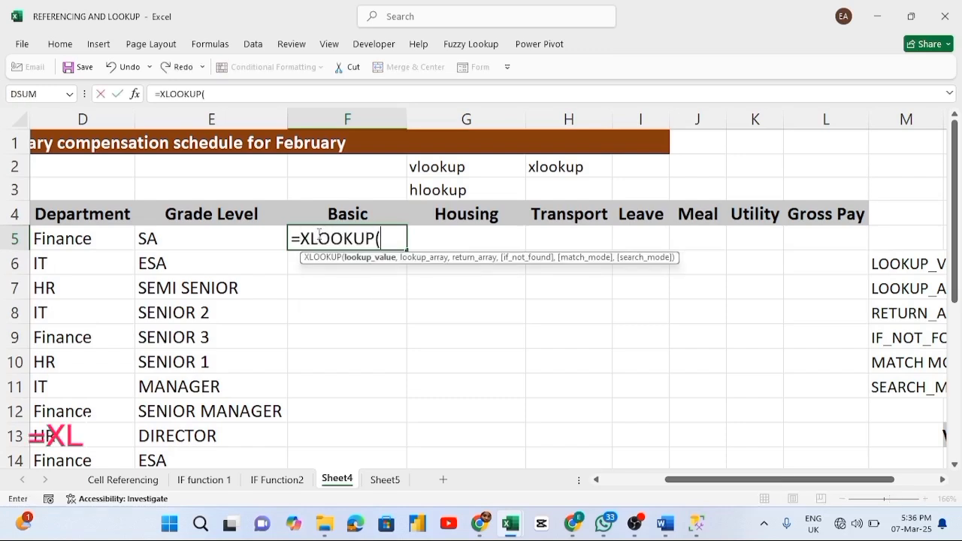
click(171, 236)
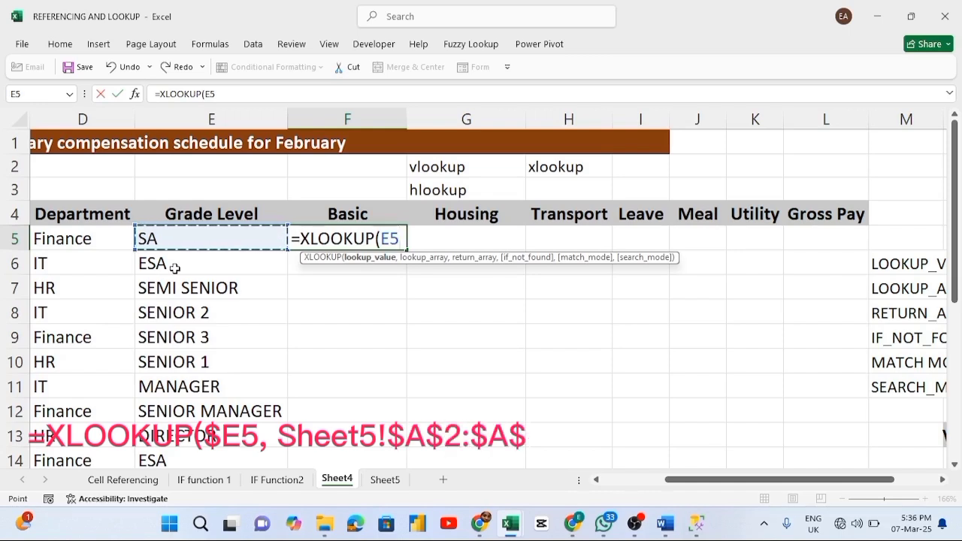
key(F4)
key(F4)
key(F4)
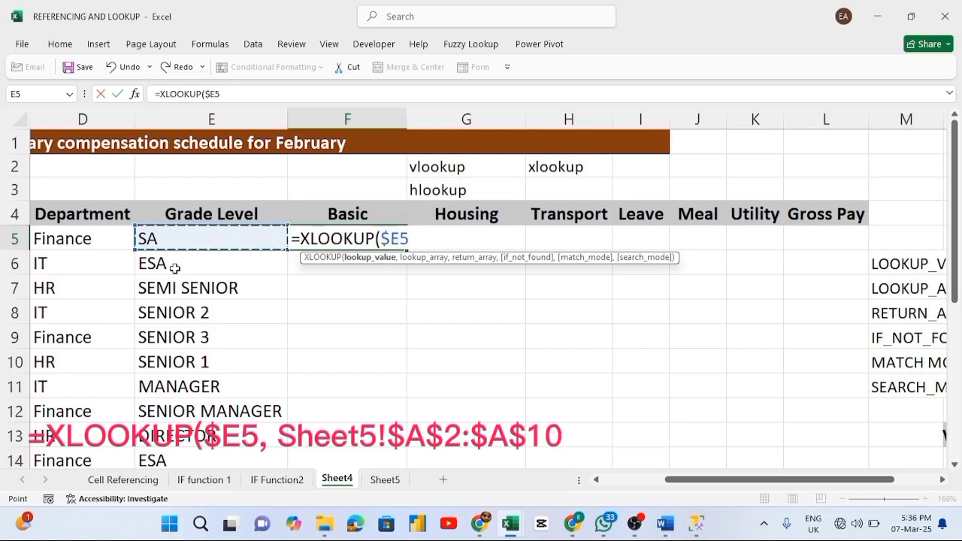
text(,)
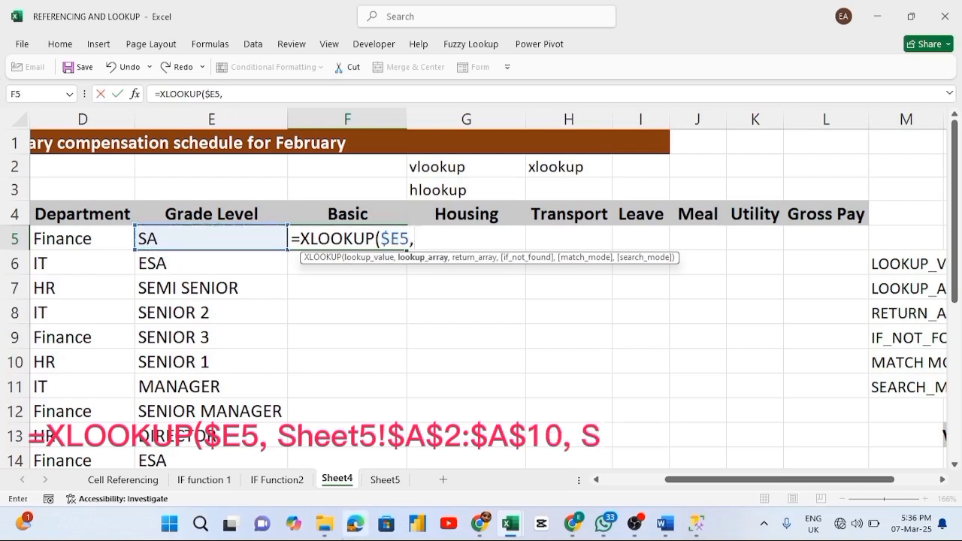
Set the formula's lookup array to the grade levels on Sheet5 as the absolute range Sheet5!$A$2:$A$10
click(372, 485)
click(115, 181)
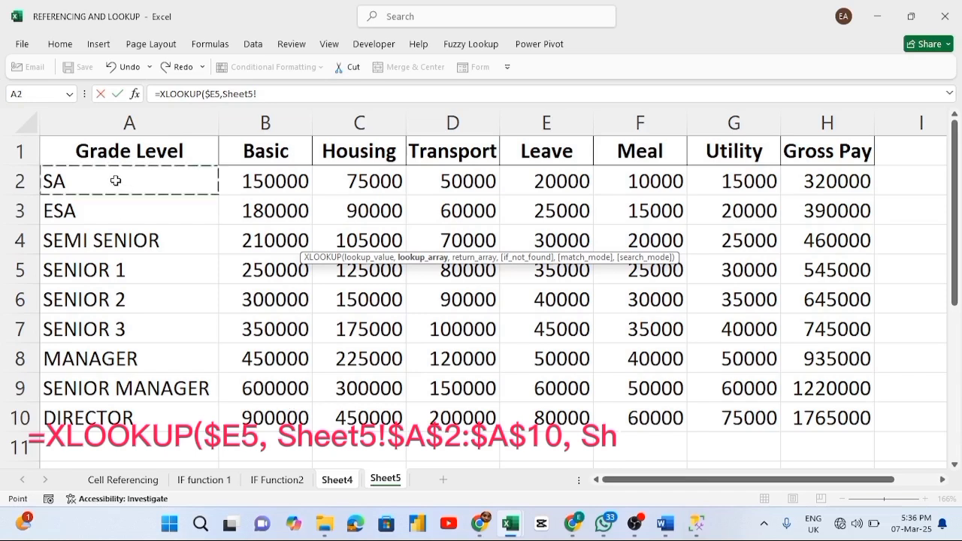
key(ctrl+shift+Down)
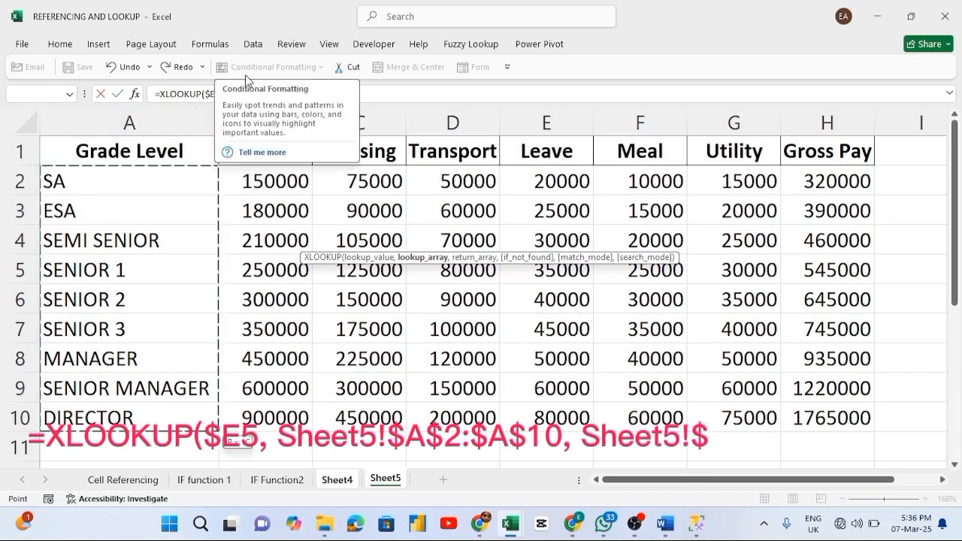
key(F4)
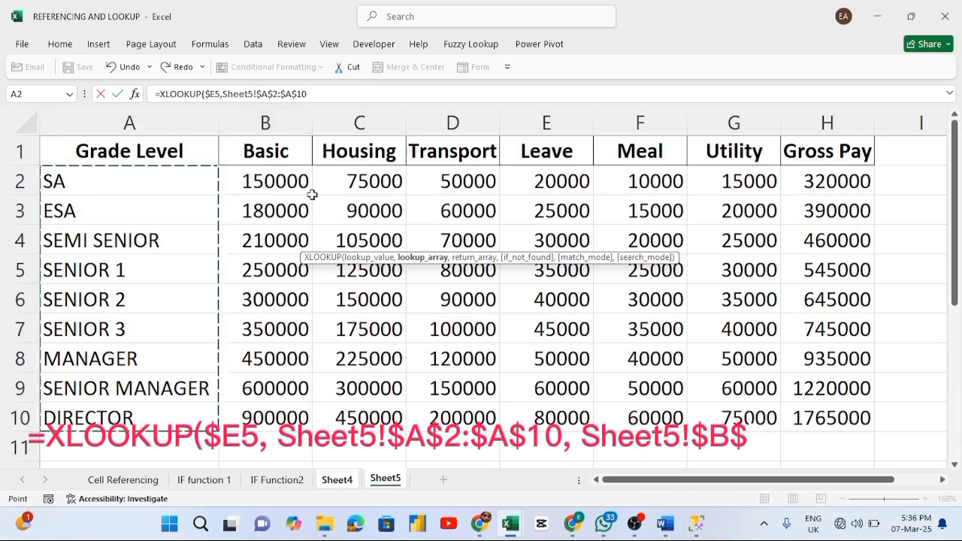
text(,)
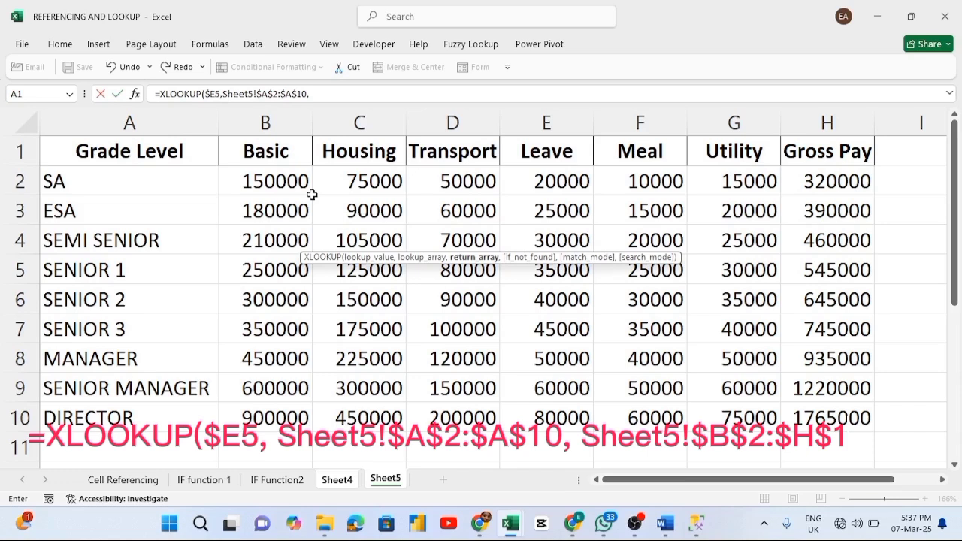
Complete the F5 formula with the absolute range Sheet5!$B$2:$H$10, covering Basic through Gross Pay, as the return array
click(269, 176)
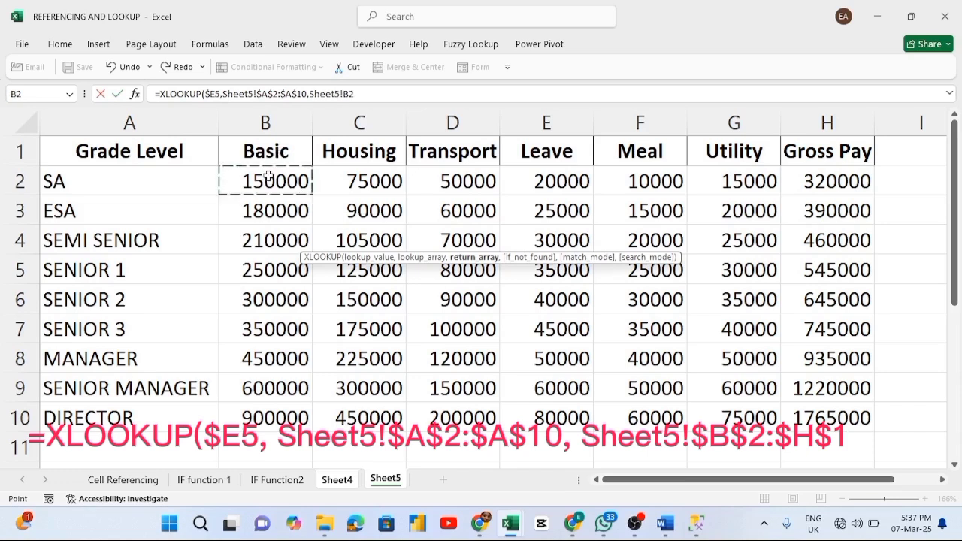
key(ctrl+shift+Right)
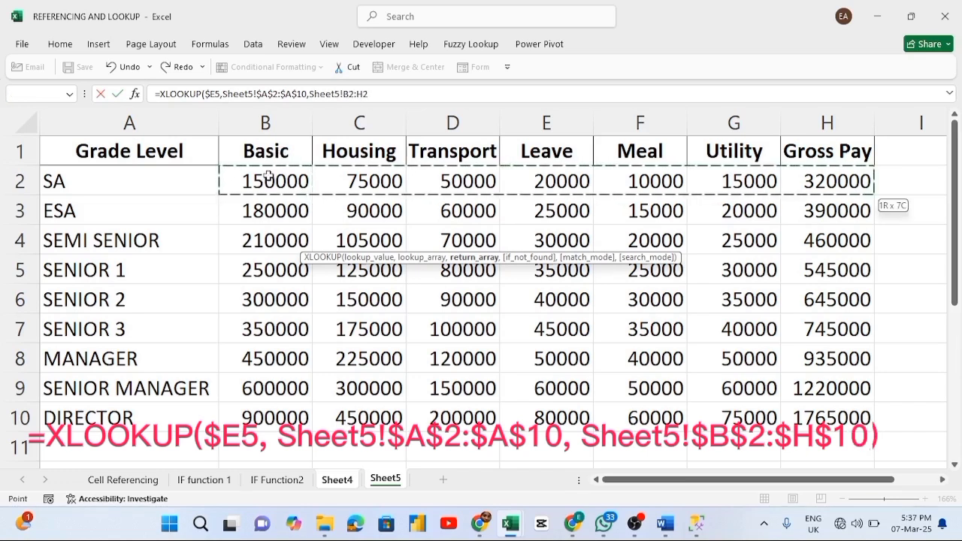
key(ctrl+shift+Down)
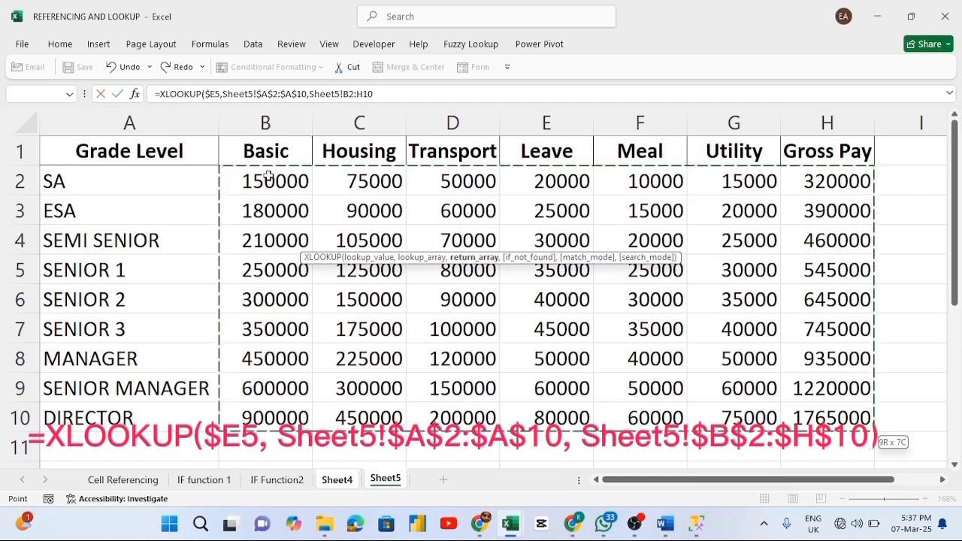
key(F4)
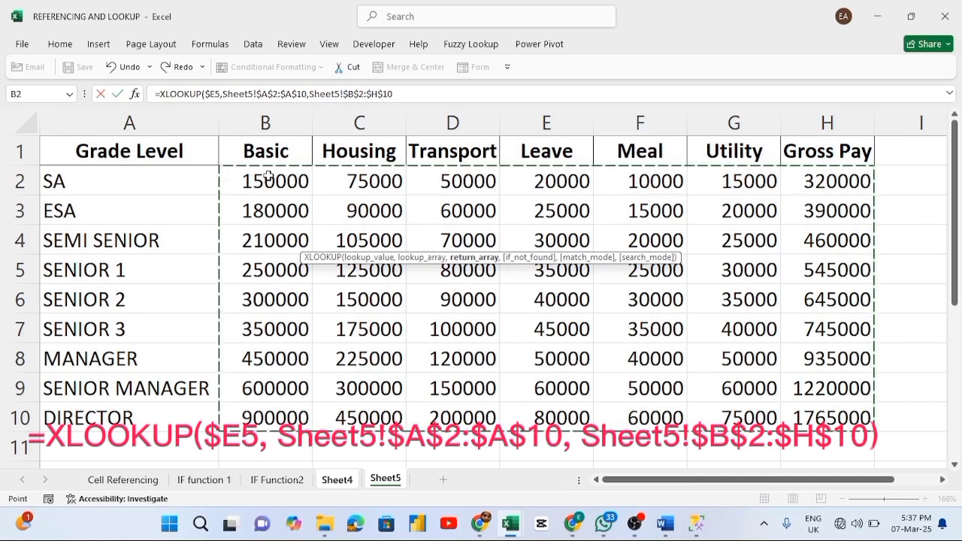
key(Return)
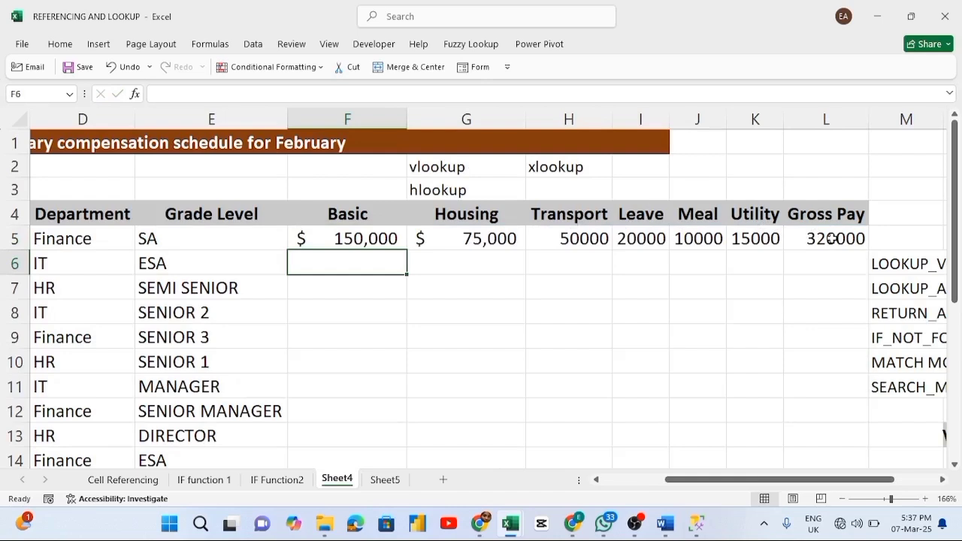
Fill the F5 formula down for all employees and format Basic through Gross Pay as dollar Accounting values without decimal places
key(Up)
key(ctrl+shift+Right)
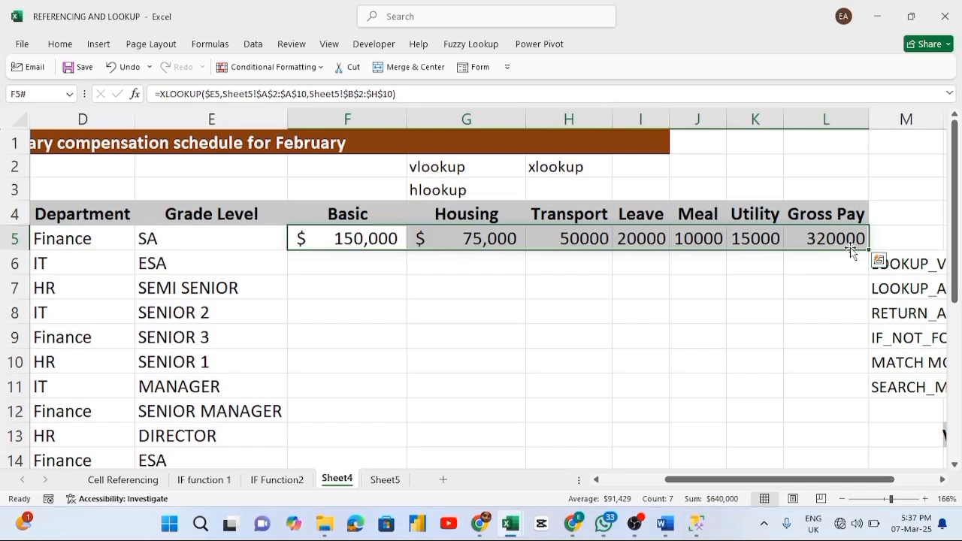
key(ctrl+z)
key(ctrl+y)
drag(693, 480, 741, 485)
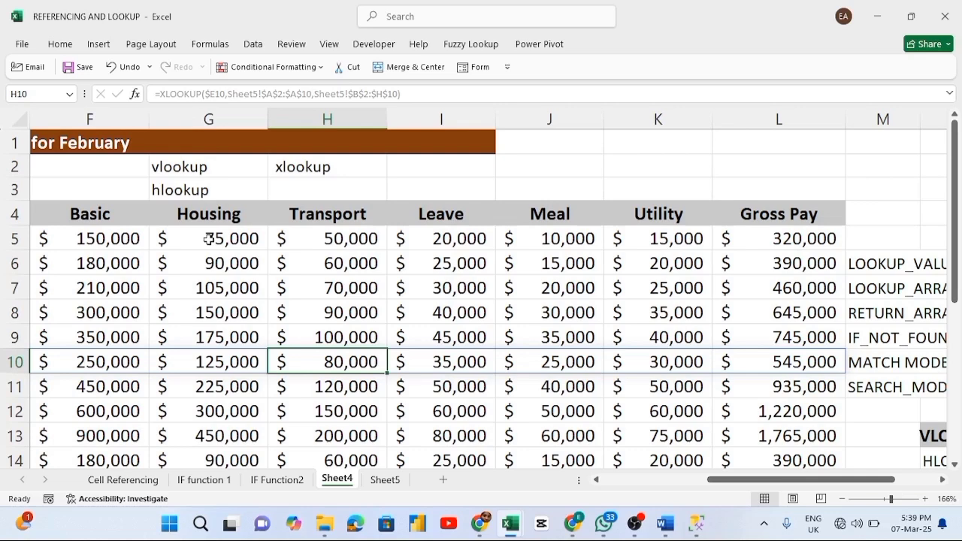
drag(725, 481, 716, 482)
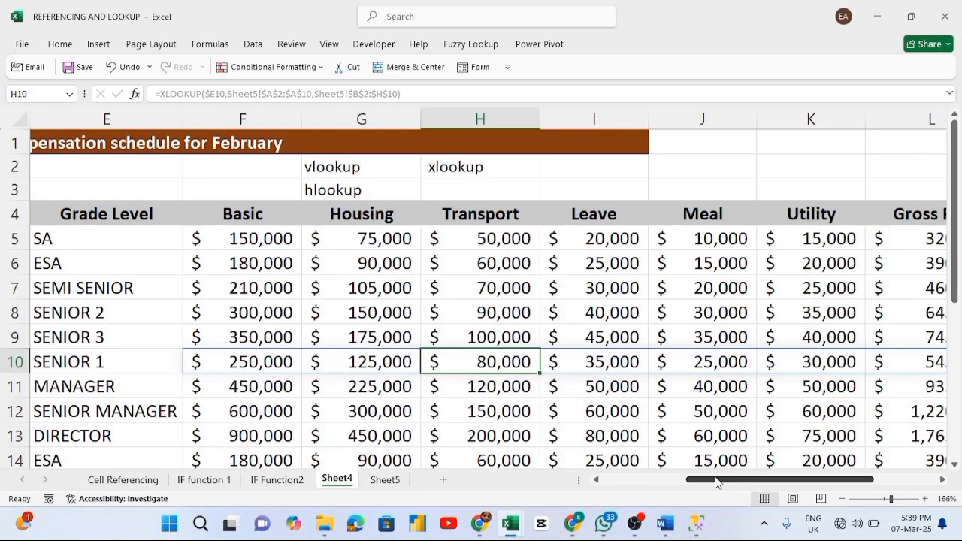